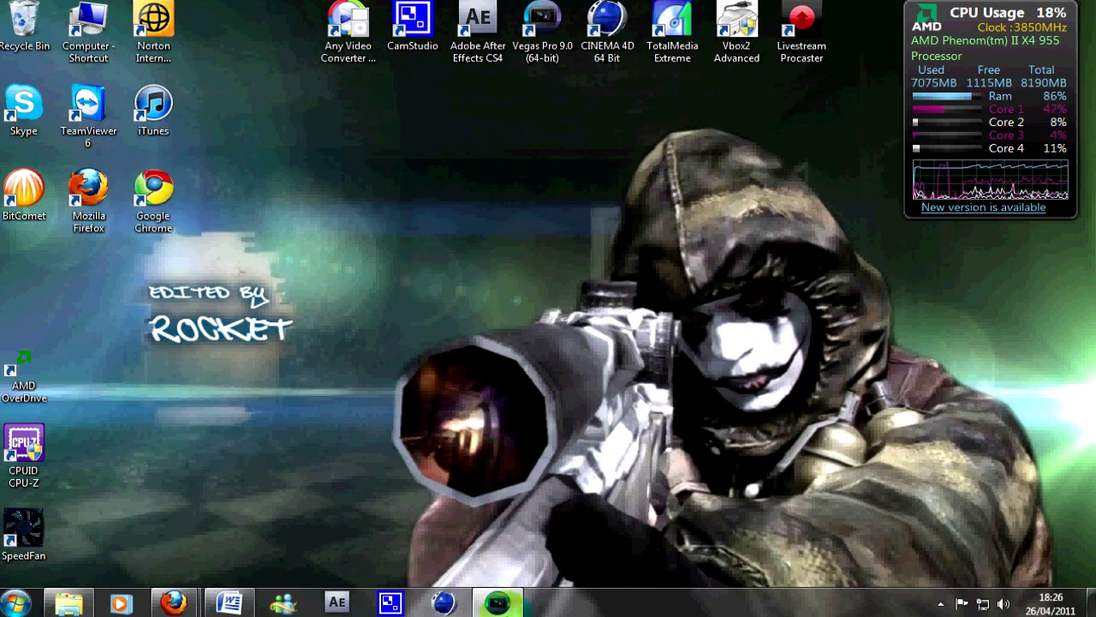
Switch to Vegas Pro and preview frames in the first and last clips on the video track.
{"action": "left_click", "coordinate": [505, 610]}
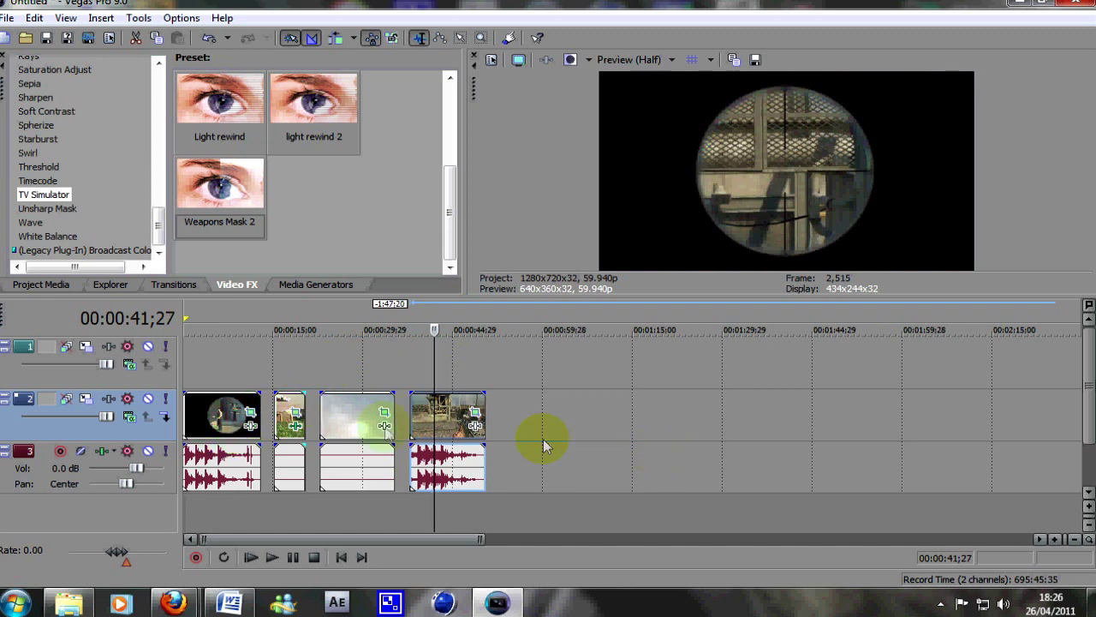
{"action": "left_click", "coordinate": [226, 417]}
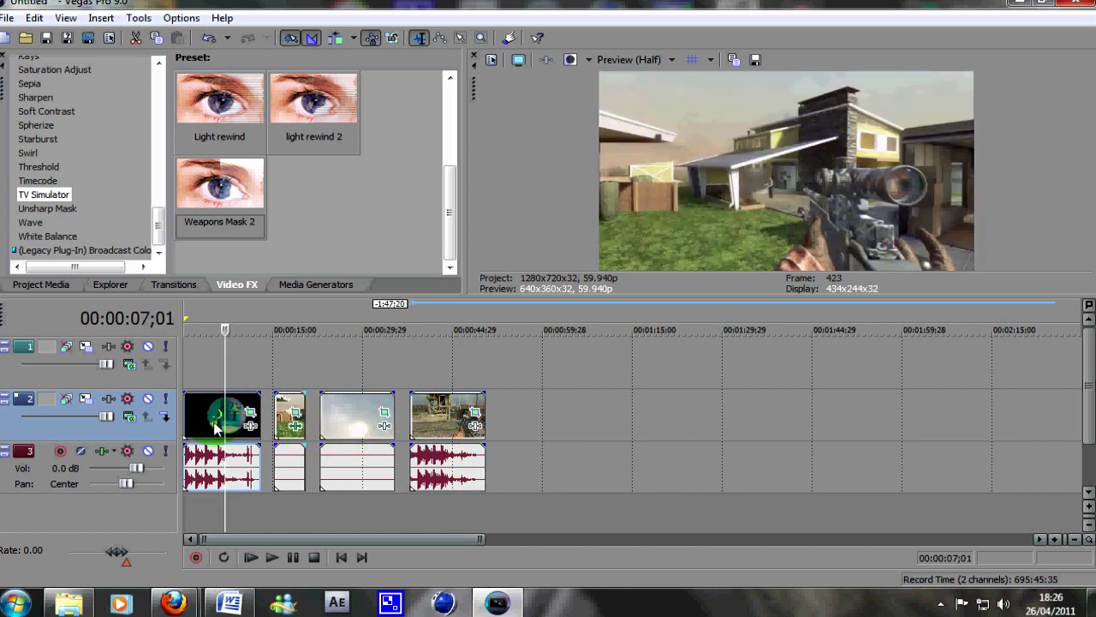
{"action": "left_click", "coordinate": [215, 417]}
{"action": "left_click", "coordinate": [236, 417]}
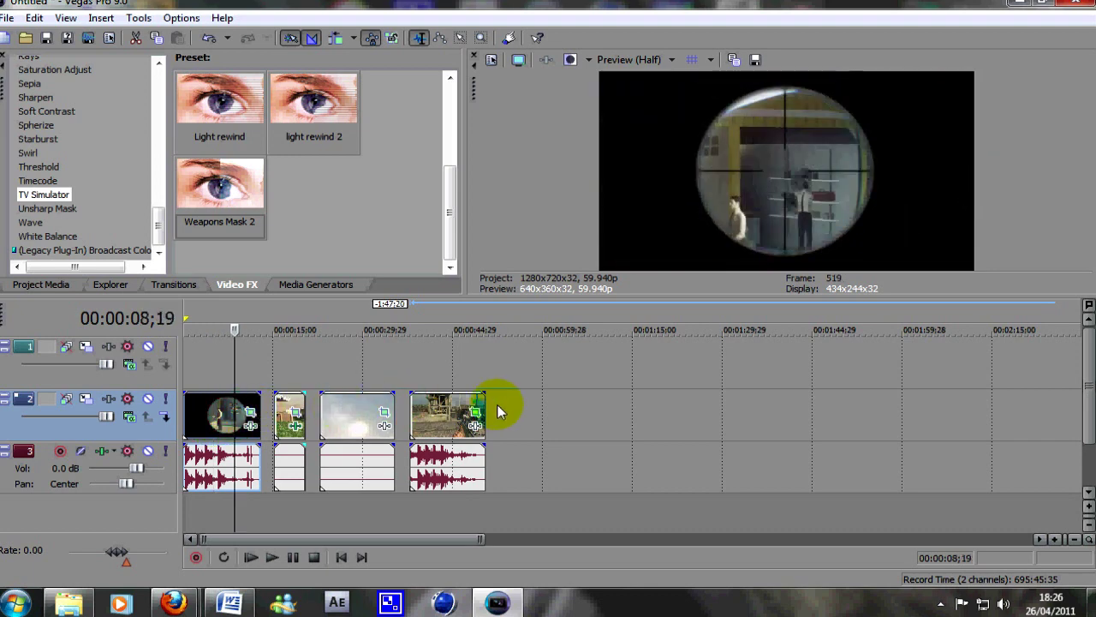
{"action": "left_click", "coordinate": [446, 417]}
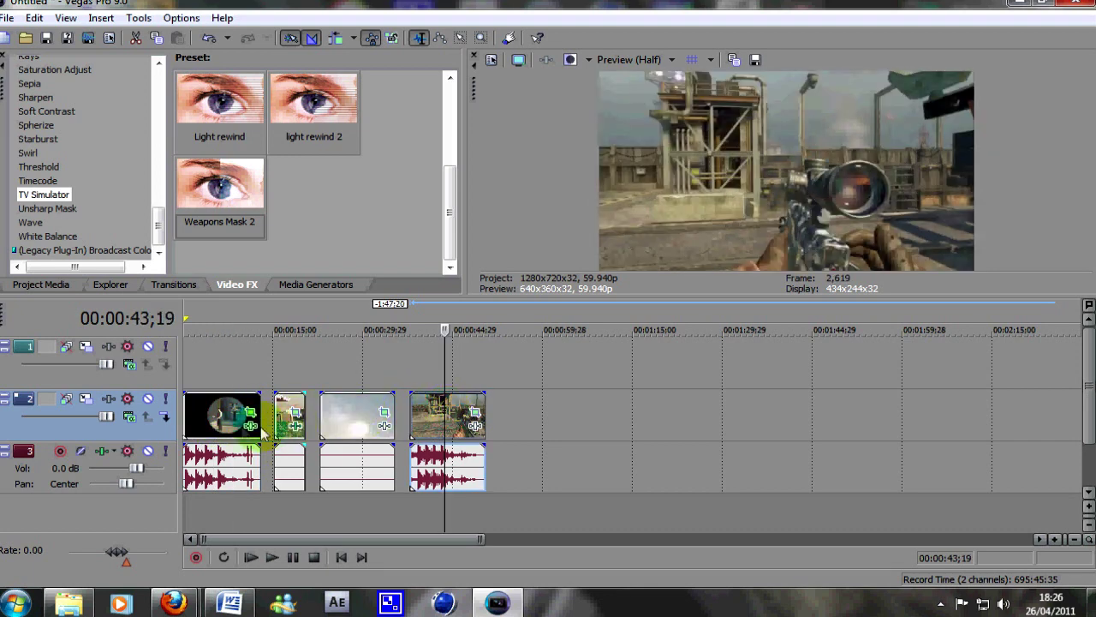
{"action": "left_click", "coordinate": [223, 428]}
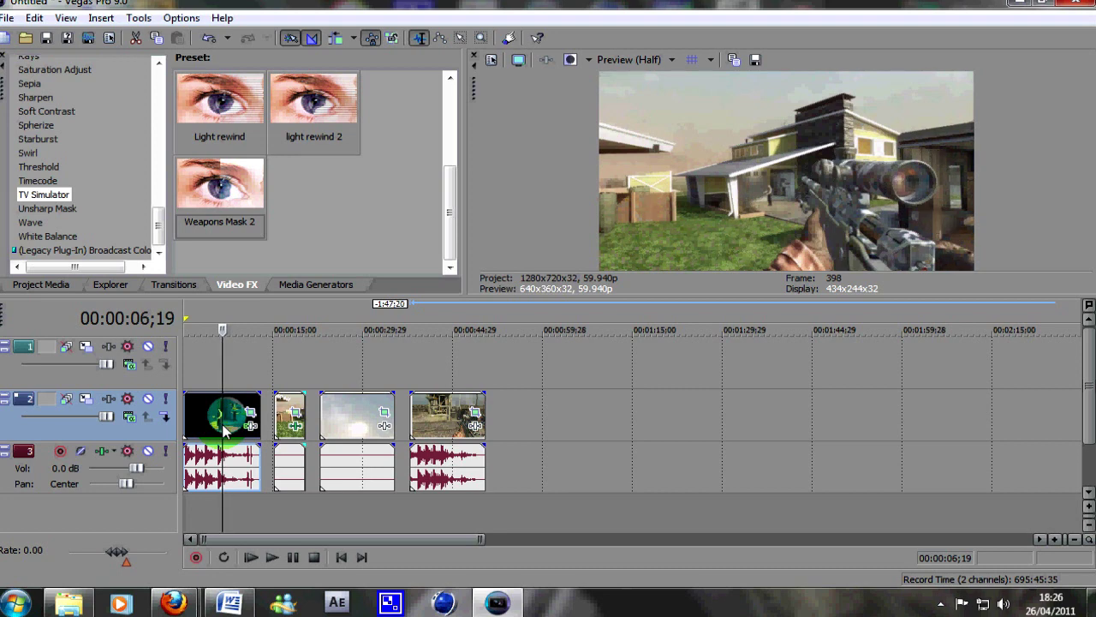
{"action": "left_click", "coordinate": [447, 417]}
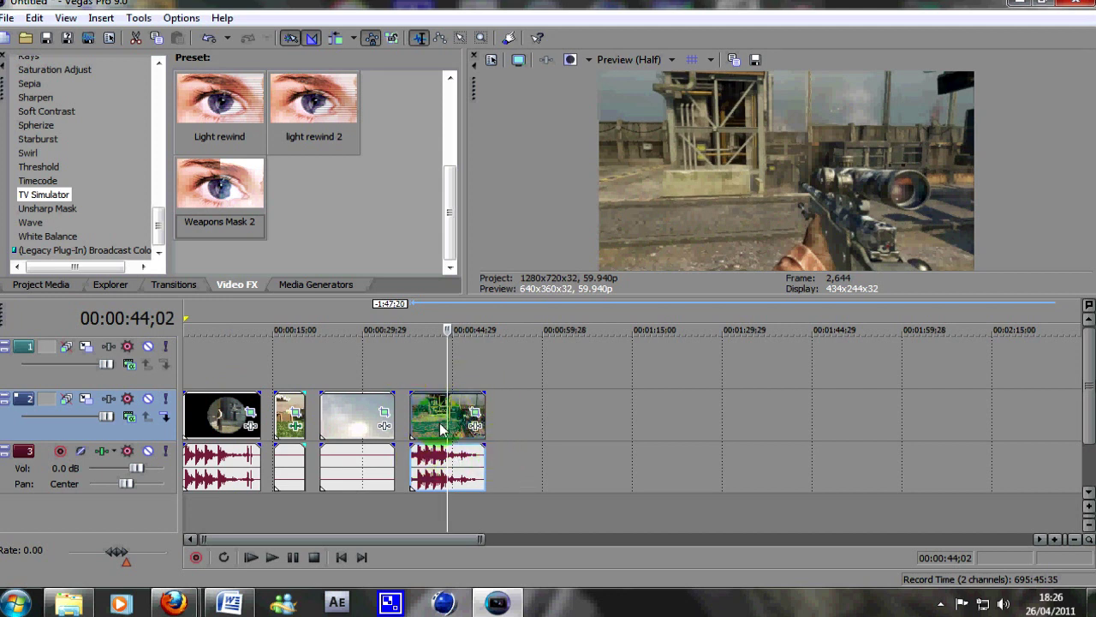
Step backward through the first clip from its end to inspect the scoped-in frames.
{"action": "left_click", "coordinate": [259, 412]}
{"action": "key", "text": "Left"}
{"action": "key", "text": "Left"}
{"action": "key", "text": "Left"}
{"action": "key", "text": "Left"}
{"action": "key", "text": "Left"}
{"action": "key", "text": "Left"}
{"action": "key", "text": "Left"}
{"action": "key", "text": "Left"}
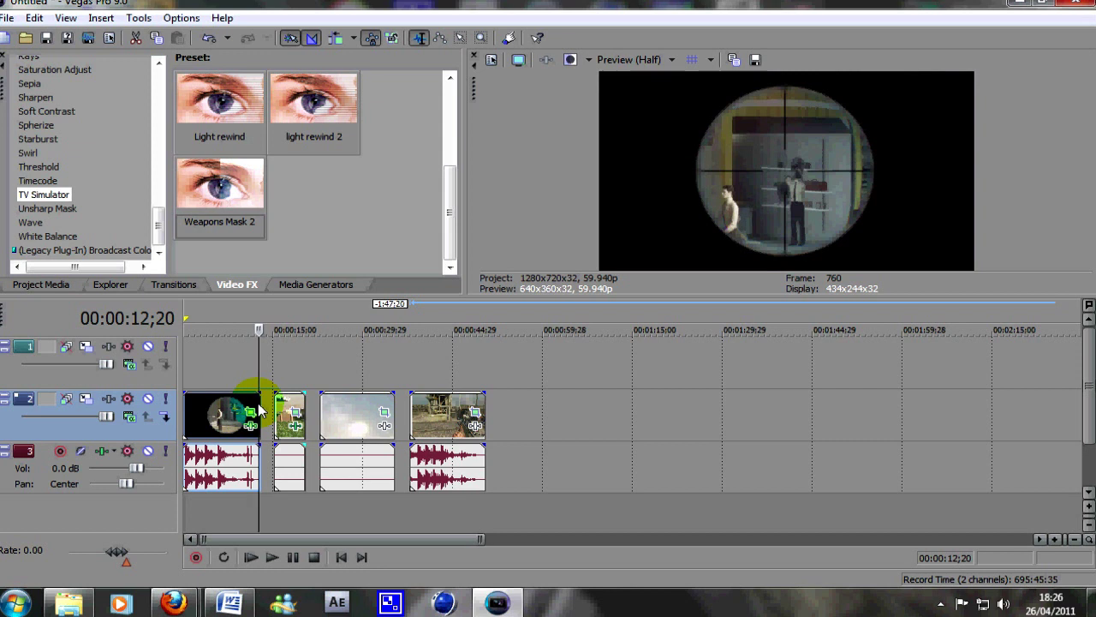
{"action": "key", "text": "Left"}
{"action": "key", "text": "Left"}
{"action": "key", "text": "Left"}
{"action": "key", "text": "Left"}
{"action": "key", "text": "Left"}
{"action": "key", "text": "Left"}
{"action": "key", "text": "Left"}
{"action": "key", "text": "Left"}
{"action": "key", "text": "Left"}
{"action": "key", "text": "Left"}
{"action": "key", "text": "Left"}
{"action": "key", "text": "Left"}
{"action": "key", "text": "Left"}
{"action": "key", "text": "Left"}
{"action": "key", "text": "Left"}
{"action": "key", "text": "Left"}
{"action": "key", "text": "Left"}
{"action": "key", "text": "Left"}
{"action": "key", "text": "Left"}
{"action": "key", "text": "Left"}
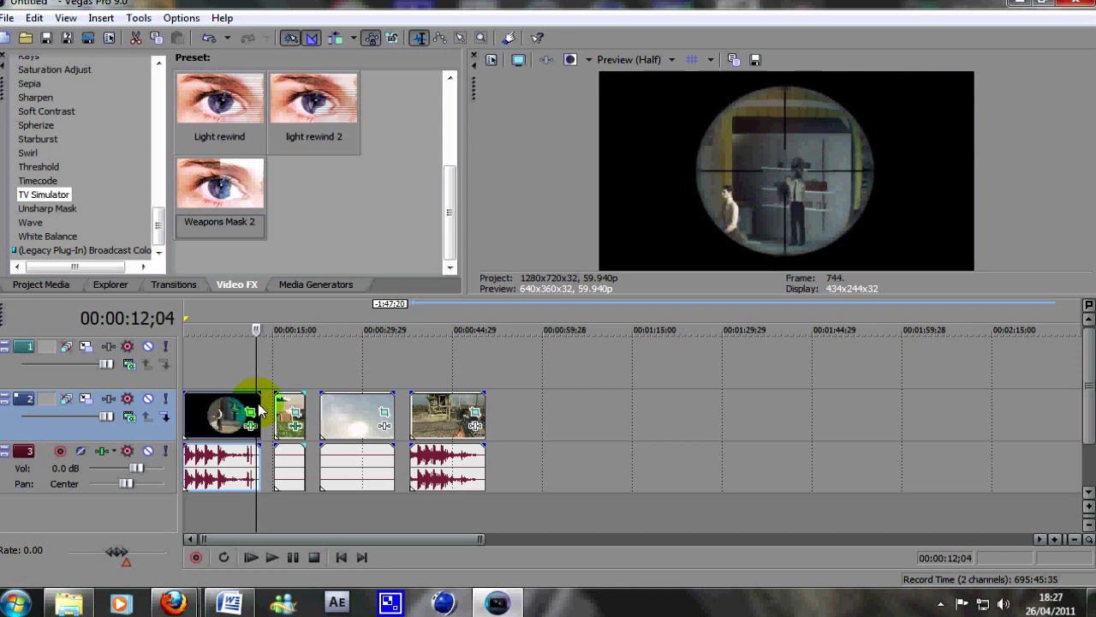
{"action": "key", "text": "Left"}
{"action": "key", "text": "Left"}
{"action": "key", "text": "Left"}
{"action": "key", "text": "Left"}
{"action": "key", "text": "Left"}
{"action": "key", "text": "Left"}
{"action": "key", "text": "Left"}
{"action": "key", "text": "Left"}
{"action": "key", "text": "Left"}
{"action": "key", "text": "Left"}
{"action": "key", "text": "Left"}
{"action": "key", "text": "Left"}
{"action": "key", "text": "Left"}
{"action": "key", "text": "Left"}
{"action": "key", "text": "Left"}
{"action": "key", "text": "Left"}
{"action": "key", "text": "Left"}
{"action": "key", "text": "Left"}
{"action": "key", "text": "Left"}
{"action": "key", "text": "Left"}
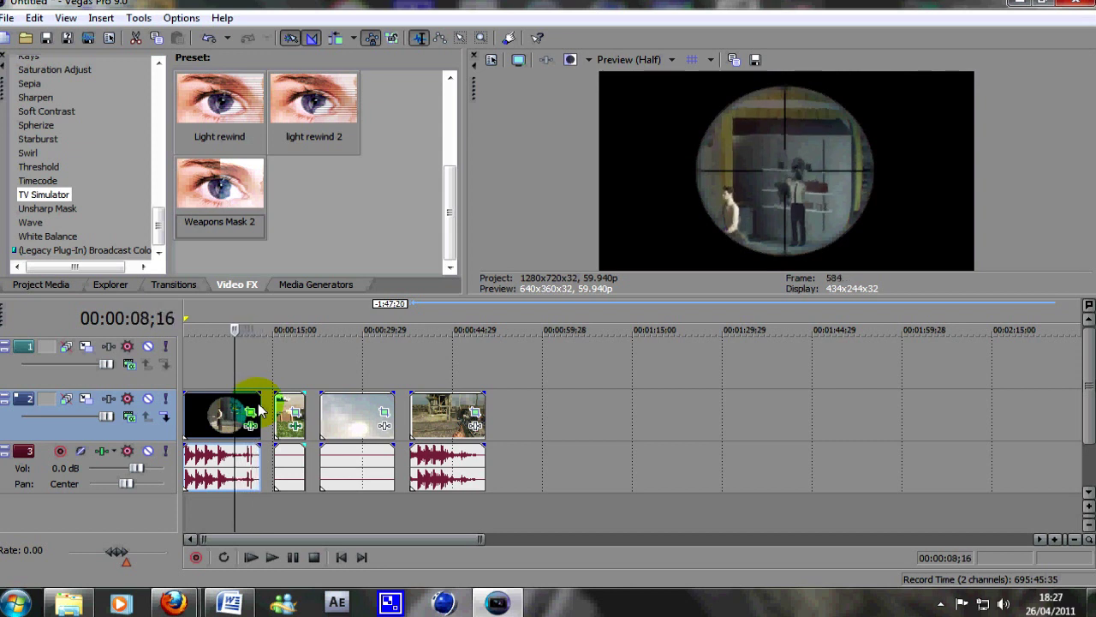
{"action": "key", "text": "Left"}
{"action": "key", "text": "Left"}
{"action": "key", "text": "Left"}
{"action": "key", "text": "Left"}
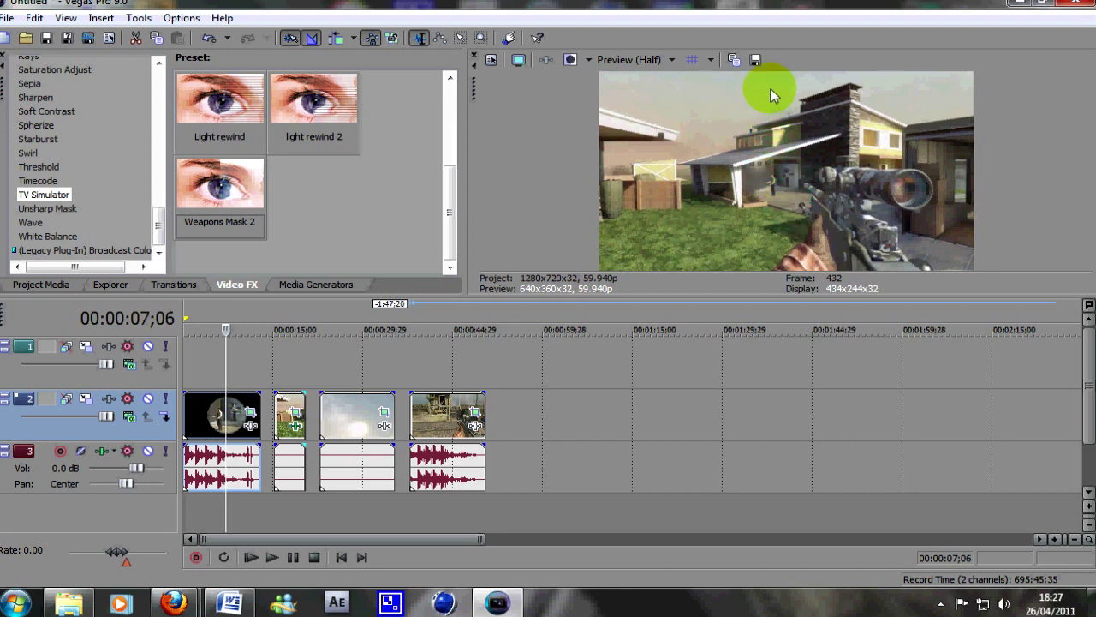
Apply the YouTube HD preset to both pan/crop keyframes of the second clip.
{"action": "left_click", "coordinate": [282, 417]}
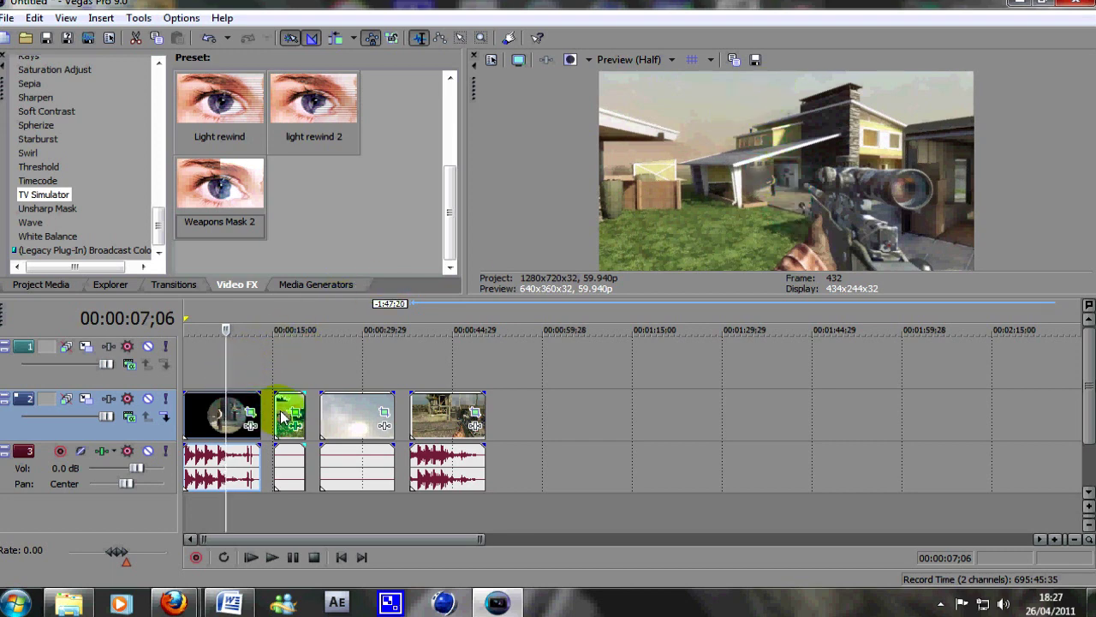
{"action": "left_click", "coordinate": [276, 421]}
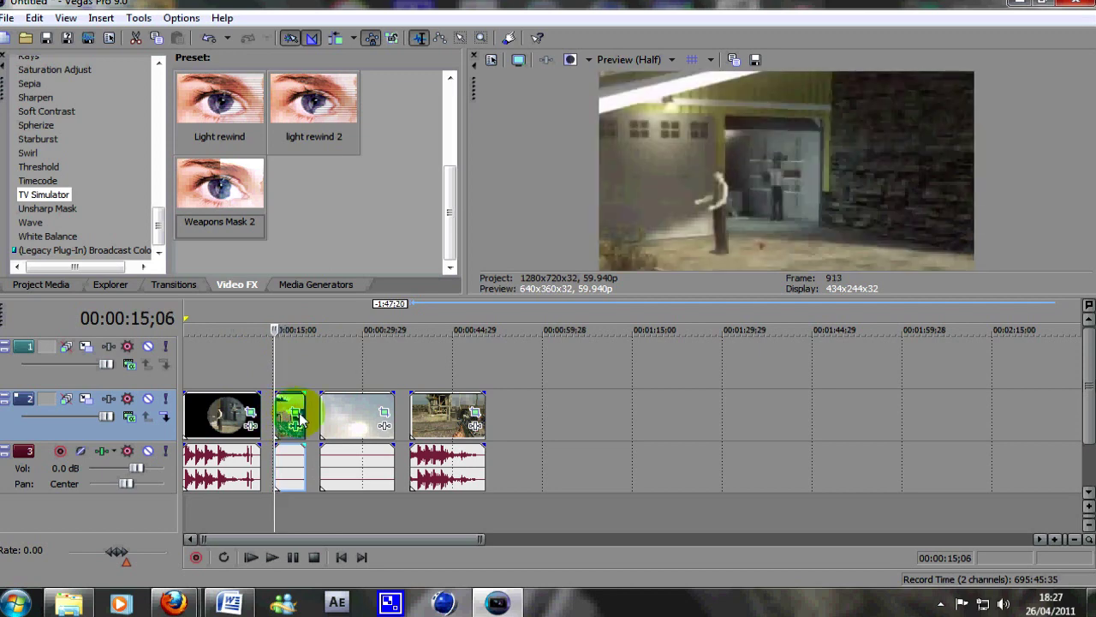
{"action": "left_click", "coordinate": [295, 413]}
{"action": "left_click", "coordinate": [652, 217]}
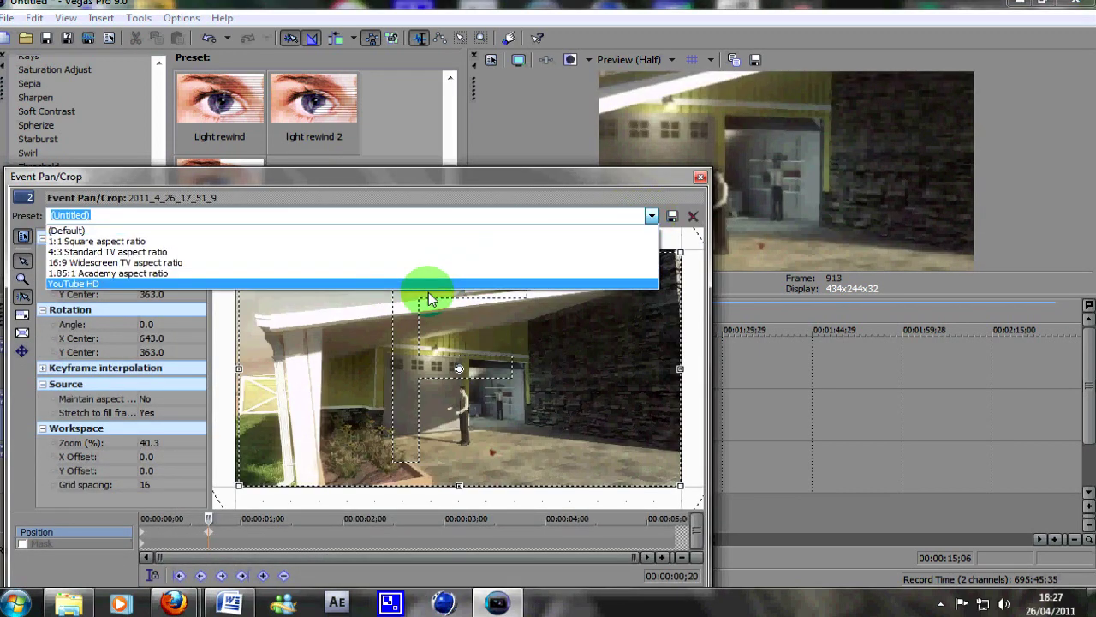
{"action": "left_click", "coordinate": [428, 284]}
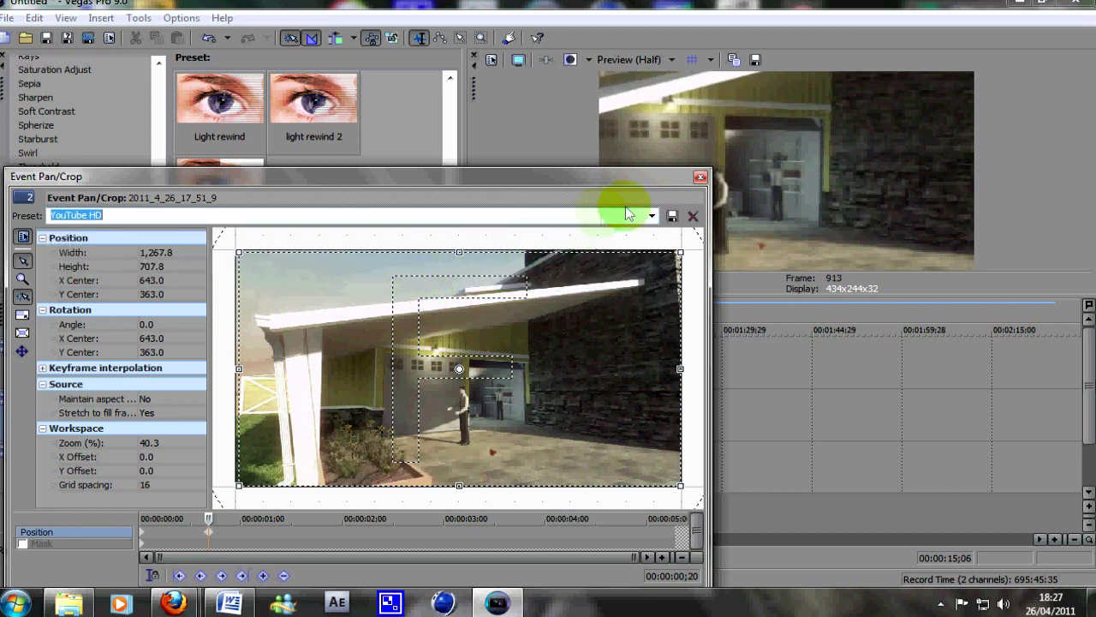
{"action": "left_click", "coordinate": [141, 538]}
{"action": "left_click", "coordinate": [654, 215]}
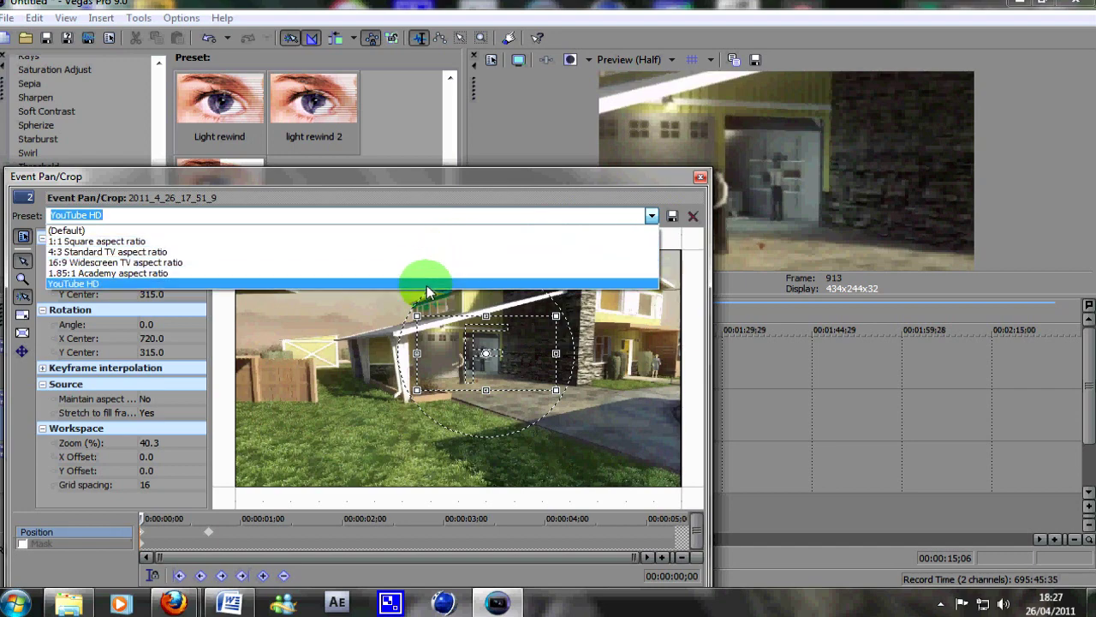
{"action": "left_click", "coordinate": [427, 285]}
{"action": "left_click", "coordinate": [700, 177]}
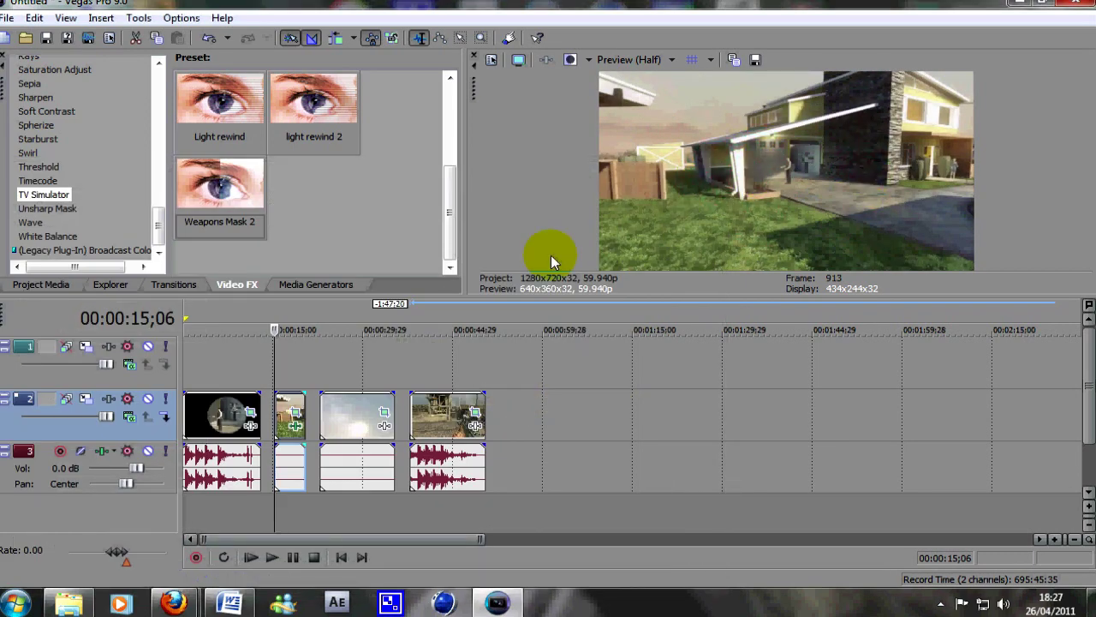
Play the second clip from its start and check the last frame of the first clip.
{"action": "key", "text": "space"}
{"action": "key", "text": "space"}
{"action": "key", "text": "space"}
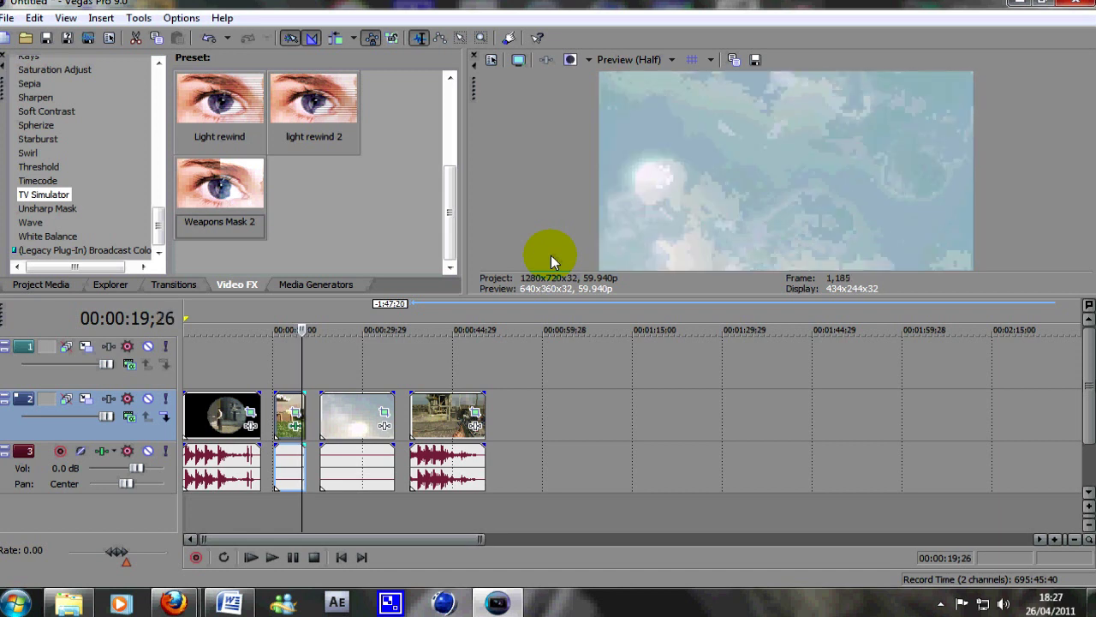
{"action": "key", "text": "Return"}
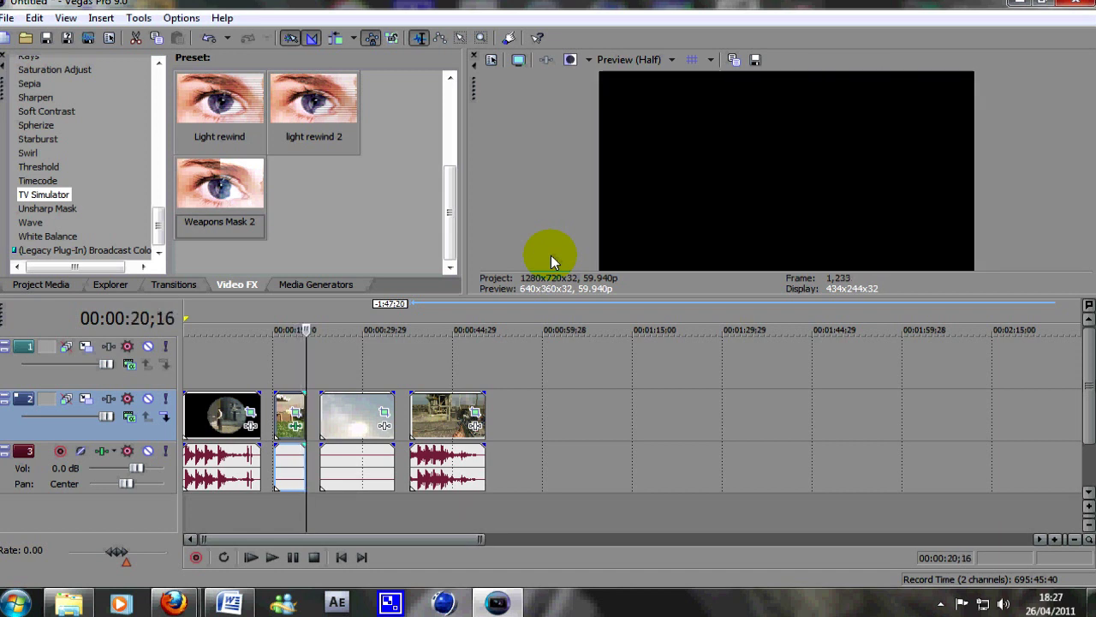
{"action": "key", "text": "j"}
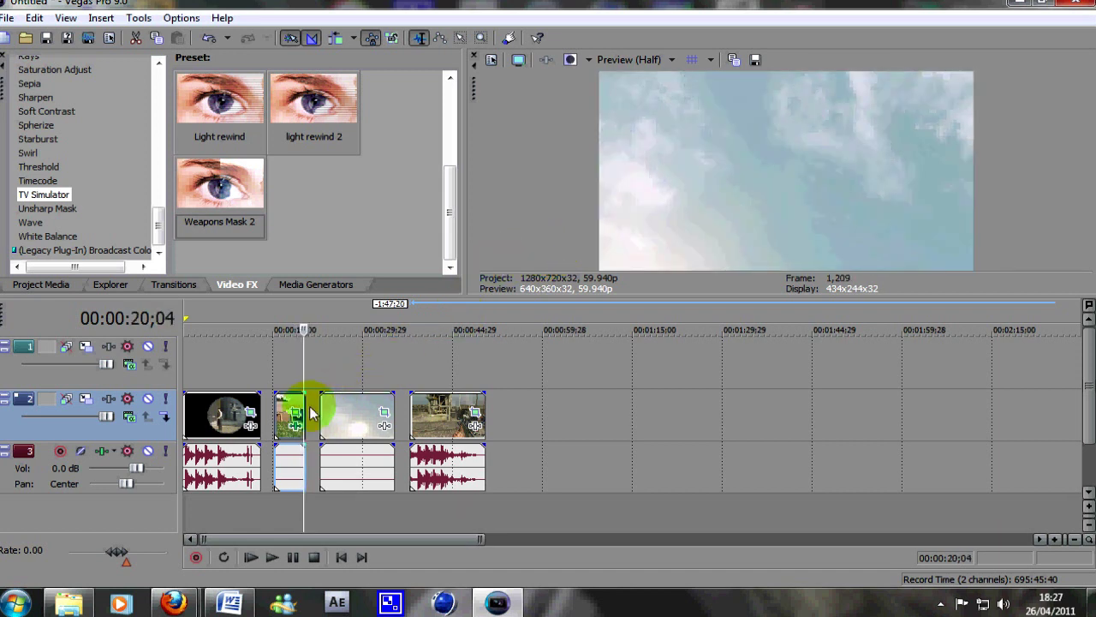
{"action": "left_click", "coordinate": [276, 415]}
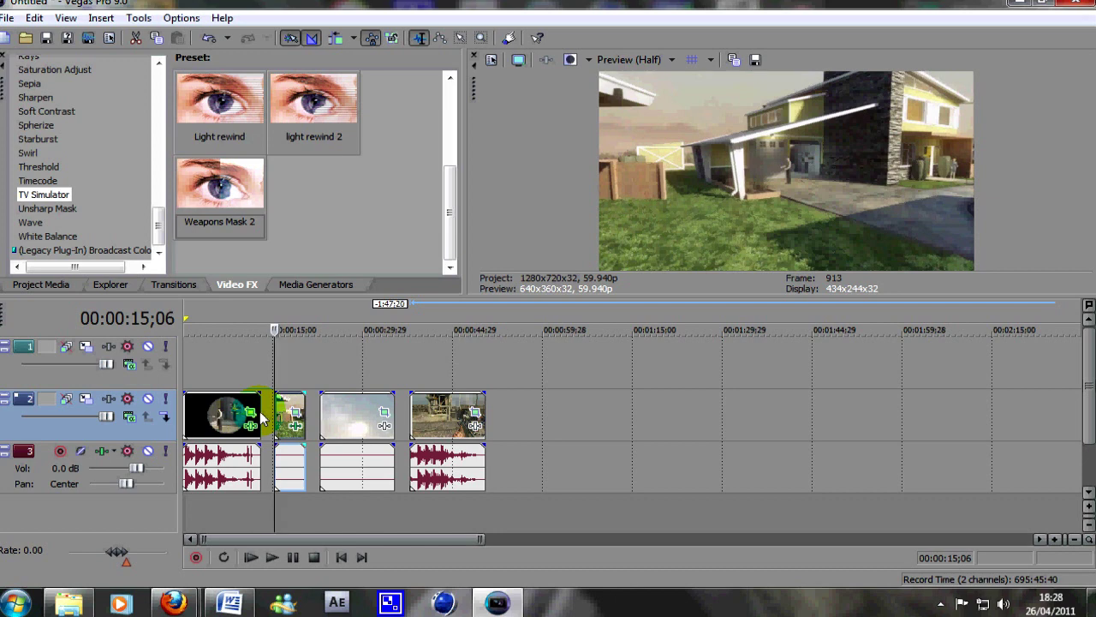
{"action": "left_click", "coordinate": [261, 417]}
{"action": "left_click", "coordinate": [261, 417]}
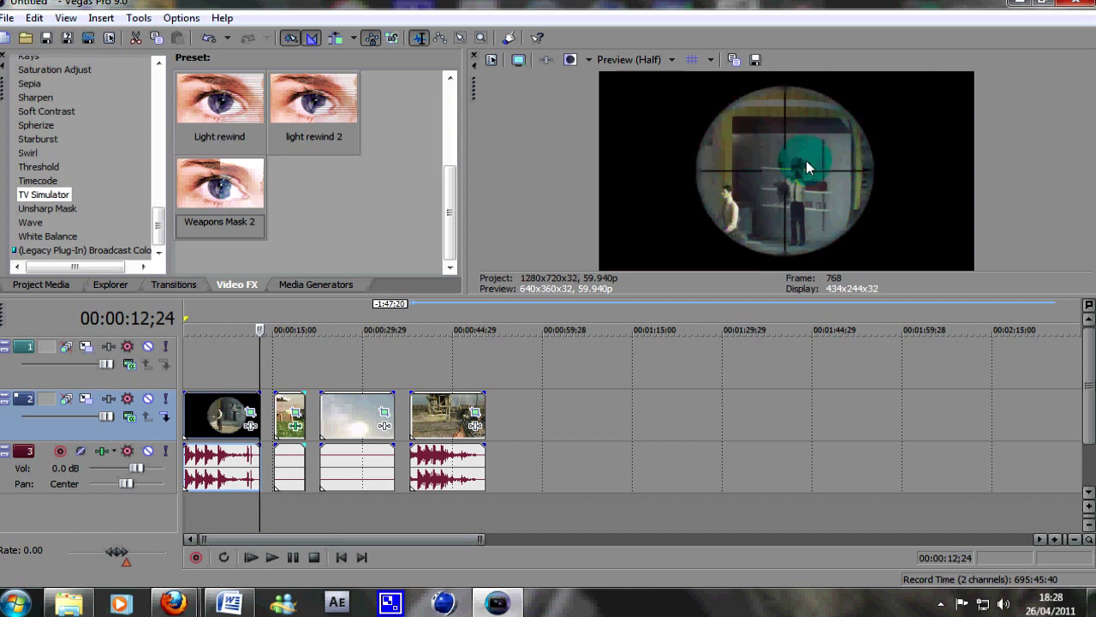
Remove the existing video effects from the second clip.
{"action": "left_click", "coordinate": [296, 418]}
{"action": "left_click", "coordinate": [487, 182]}
{"action": "left_click", "coordinate": [488, 182]}
Apply the Cookie Cutter effect with the Circle, Center preset to the second clip.
{"action": "left_click_drag", "start_coordinate": [158, 224], "coordinate": [155, 79]}
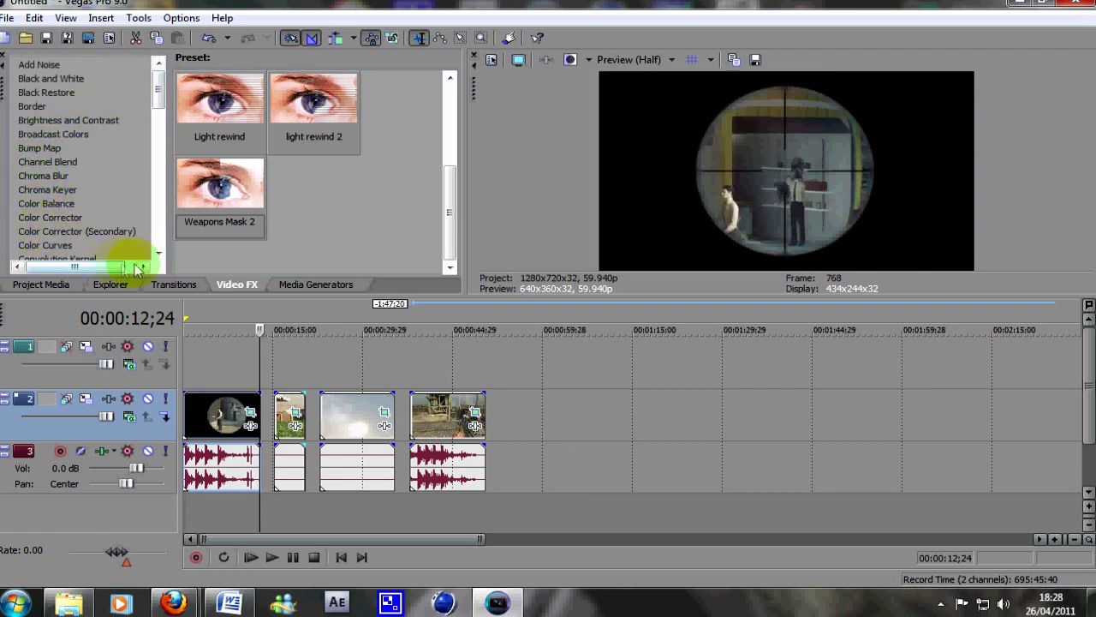
{"action": "left_click", "coordinate": [160, 254]}
{"action": "left_click", "coordinate": [159, 254]}
{"action": "left_click", "coordinate": [159, 253]}
{"action": "left_click", "coordinate": [43, 221]}
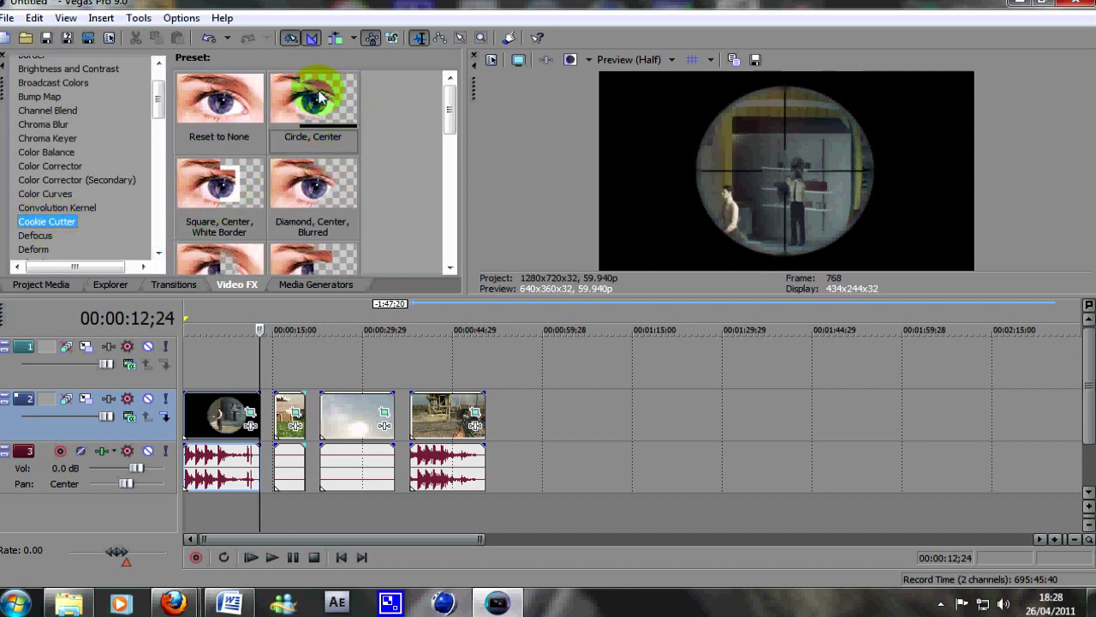
{"action": "left_click_drag", "start_coordinate": [319, 95], "coordinate": [284, 425]}
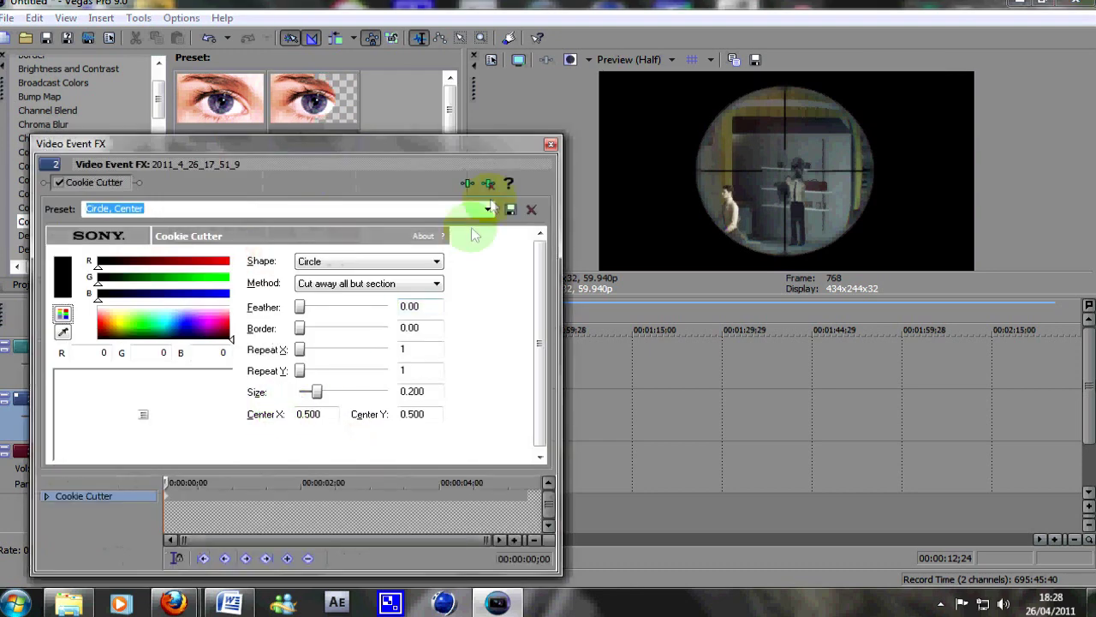
{"action": "left_click", "coordinate": [551, 147]}
Examine the circular mask on the second clip and step back frame by frame to the clip's start.
{"action": "left_click", "coordinate": [284, 426]}
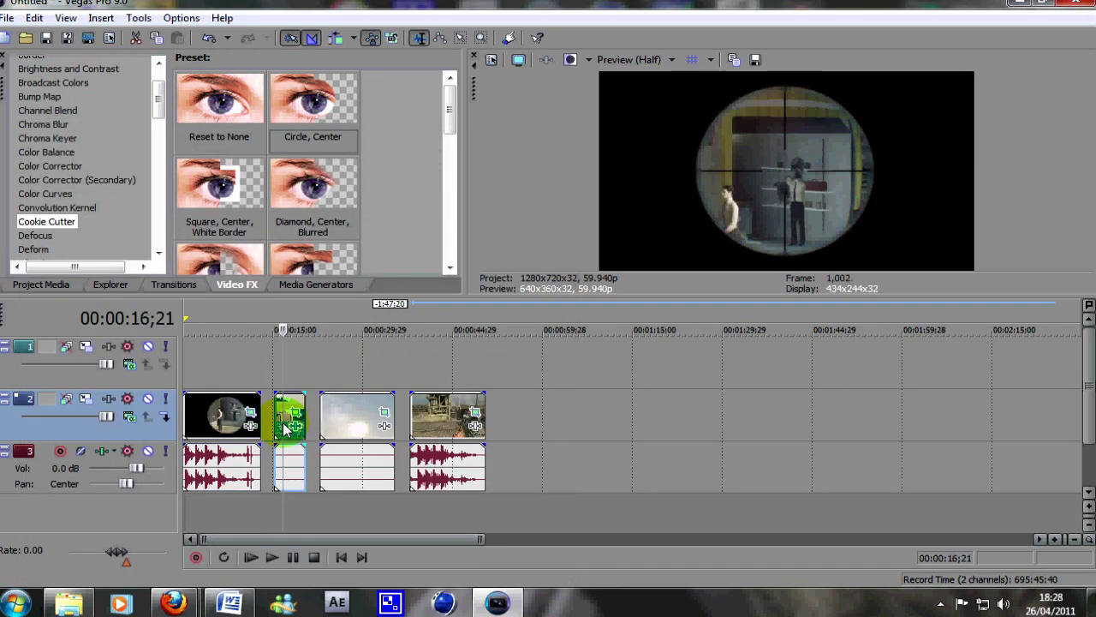
{"action": "key", "text": "j"}
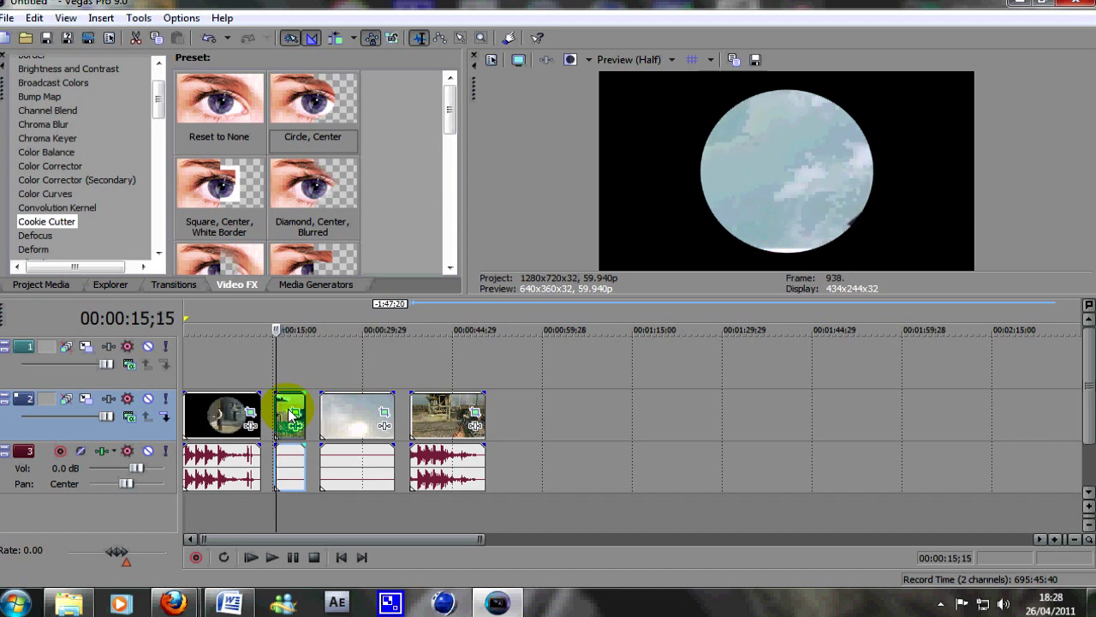
{"action": "key", "text": "k"}
{"action": "key", "text": "Left"}
{"action": "key", "text": "Left"}
{"action": "key", "text": "Left"}
{"action": "key", "text": "Left"}
{"action": "key", "text": "Left"}
{"action": "key", "text": "Left"}
{"action": "key", "text": "Left"}
{"action": "key", "text": "Left"}
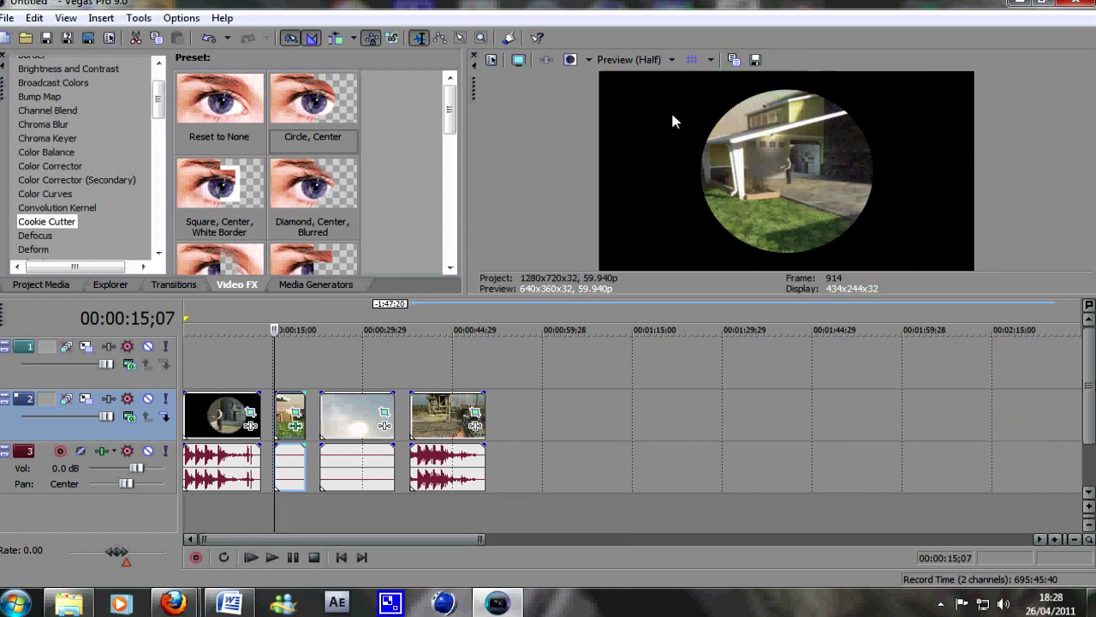
Move the second clip flush against the end of the first clip and compare the frames on both sides of the cut.
{"action": "left_click_drag", "start_coordinate": [290, 428], "coordinate": [277, 431]}
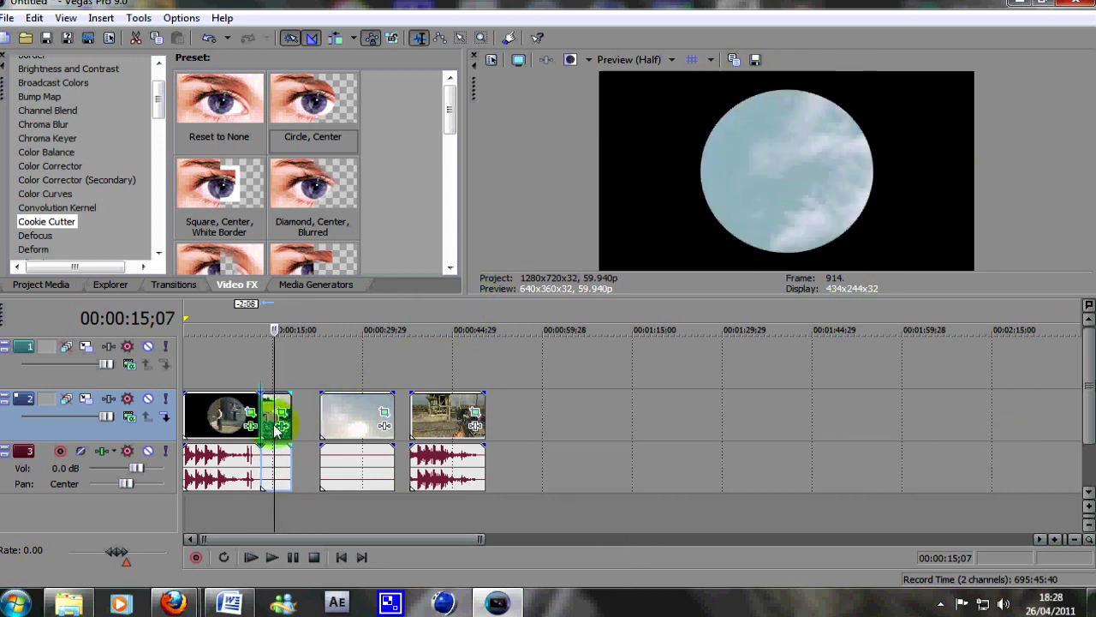
{"action": "left_click", "coordinate": [260, 380]}
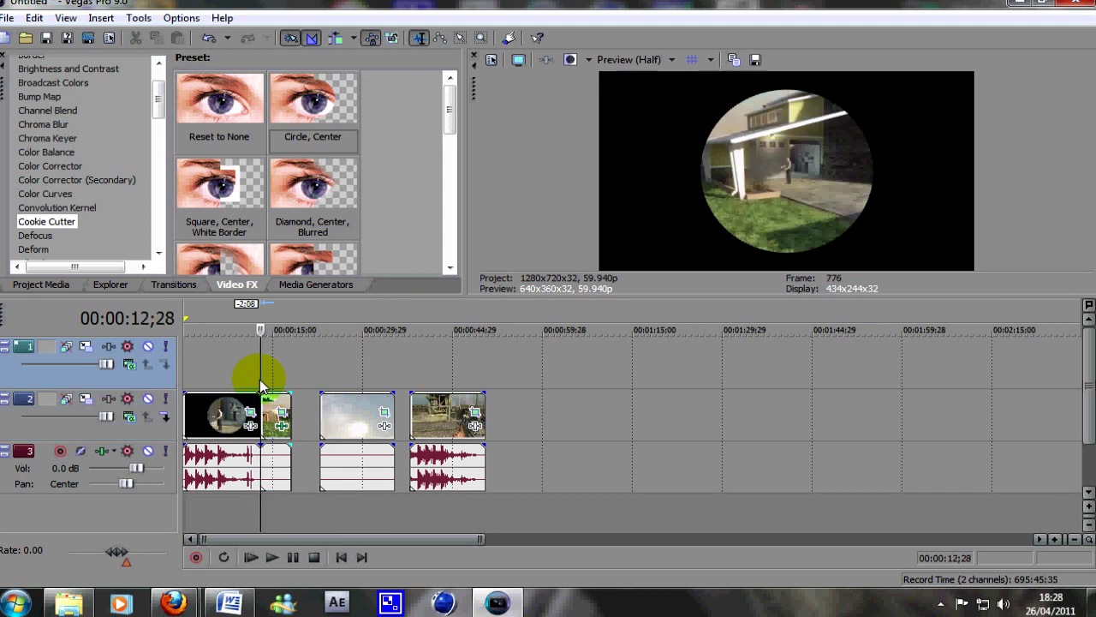
{"action": "key", "text": "Left"}
{"action": "key", "text": "Left"}
{"action": "key", "text": "Left"}
{"action": "key", "text": "Left"}
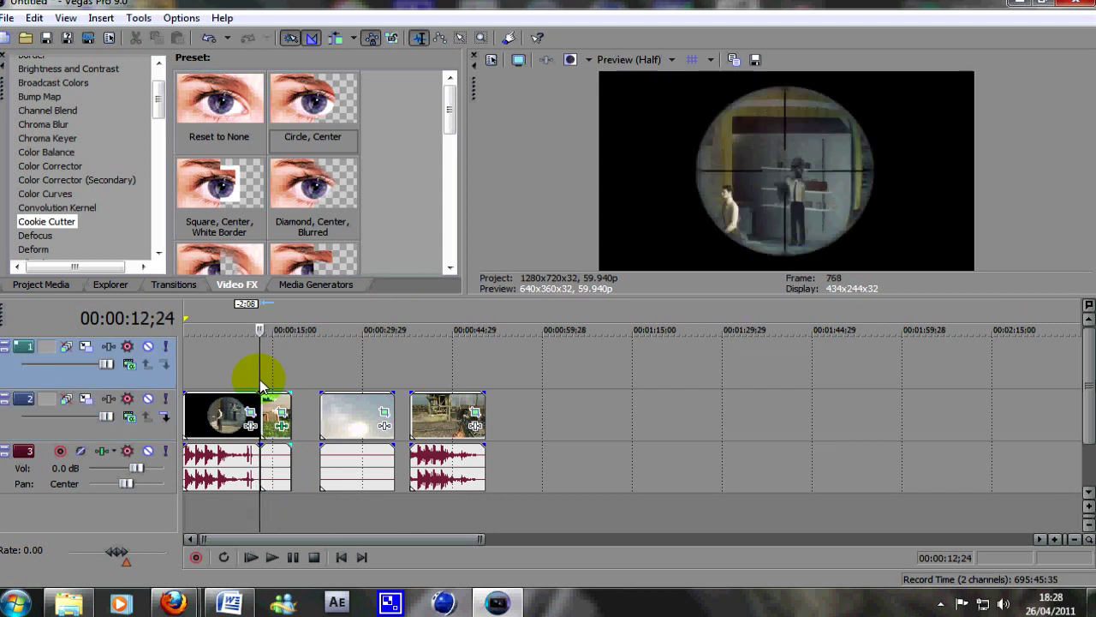
{"action": "key", "text": "Right"}
{"action": "key", "text": "Right"}
{"action": "key", "text": "Right"}
{"action": "key", "text": "Right"}
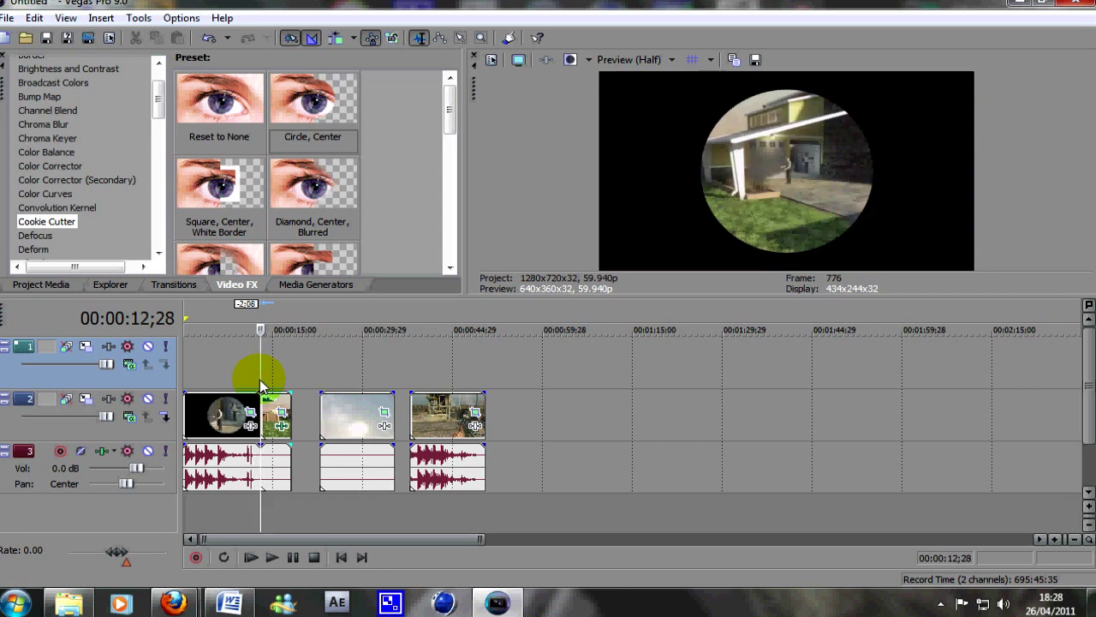
{"action": "key", "text": "Left"}
{"action": "key", "text": "Left"}
{"action": "key", "text": "Left"}
{"action": "key", "text": "Left"}
{"action": "key", "text": "Right"}
{"action": "key", "text": "Right"}
{"action": "key", "text": "Right"}
{"action": "key", "text": "Right"}
{"action": "key", "text": "Left"}
{"action": "key", "text": "Left"}
{"action": "key", "text": "Left"}
{"action": "key", "text": "Left"}
{"action": "key", "text": "Right"}
{"action": "key", "text": "Right"}
{"action": "key", "text": "Right"}
{"action": "key", "text": "Right"}
{"action": "key", "text": "Left"}
{"action": "key", "text": "Left"}
{"action": "key", "text": "Left"}
{"action": "key", "text": "Left"}
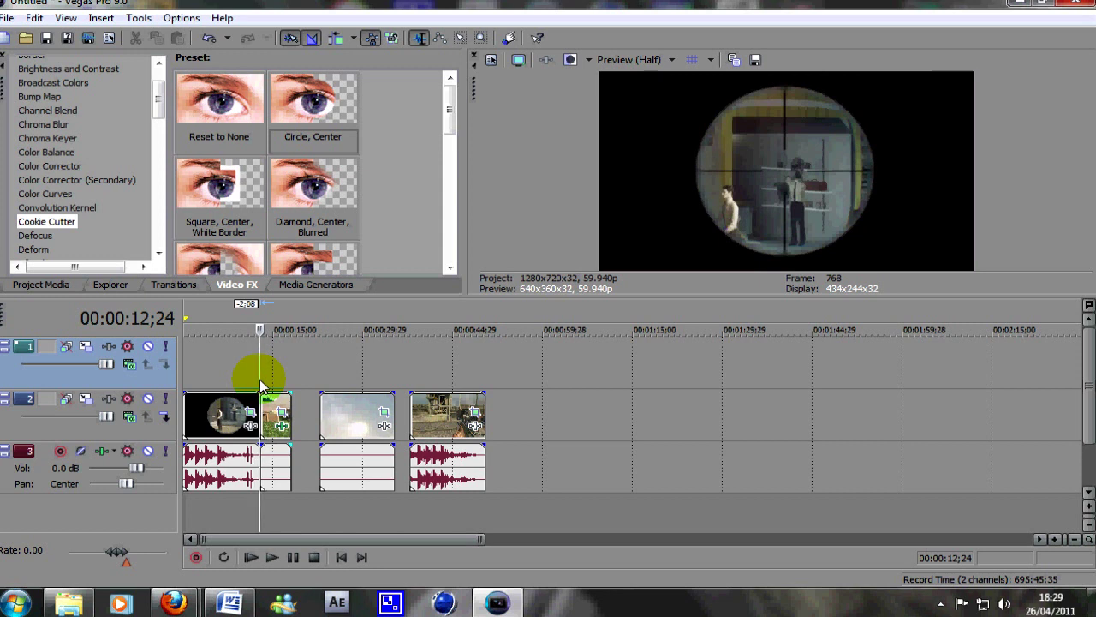
{"action": "key", "text": "Right"}
{"action": "key", "text": "Right"}
{"action": "key", "text": "Right"}
{"action": "key", "text": "Right"}
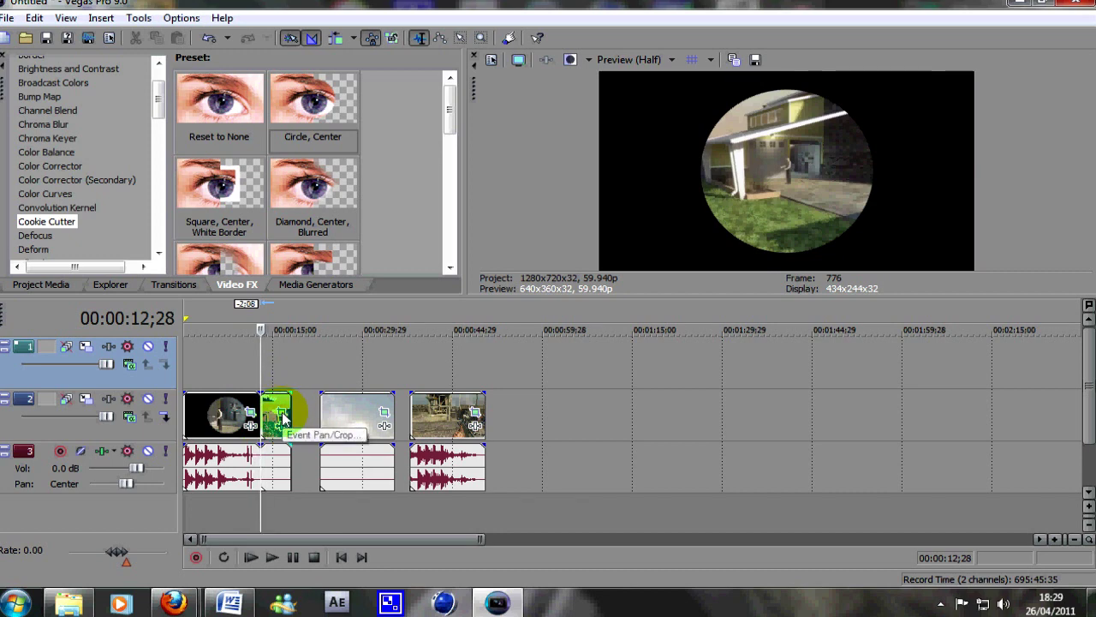
Crop the second clip's opening pan/crop keyframe to 480 × 270, centred at X 720 and Y 315, to match the scoped view.
{"action": "left_click", "coordinate": [282, 414]}
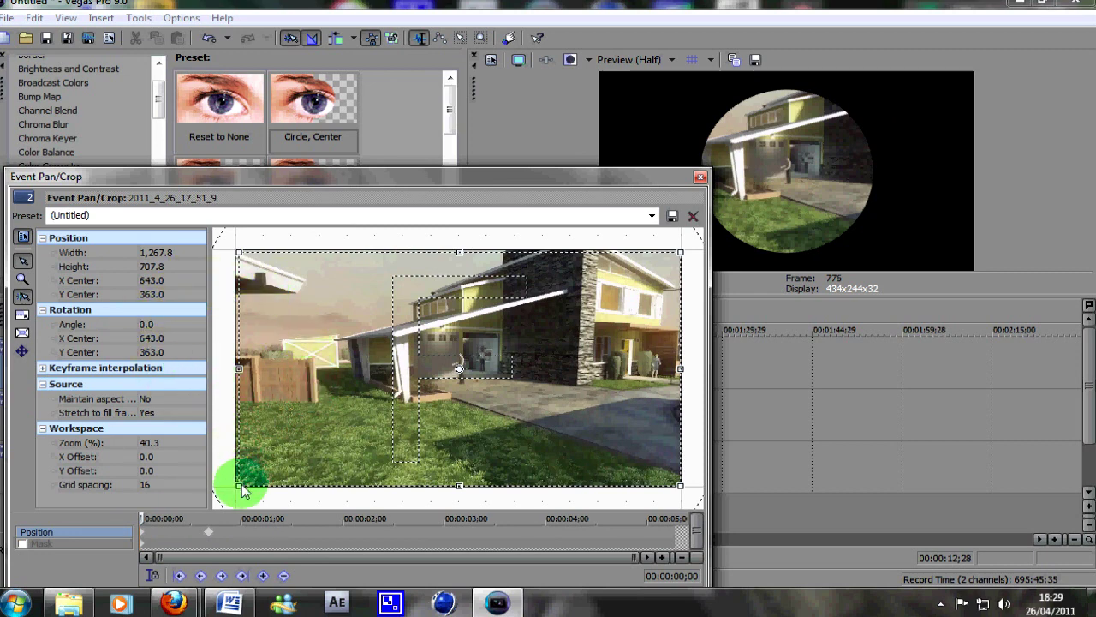
{"action": "left_click_drag", "start_coordinate": [242, 486], "coordinate": [396, 431]}
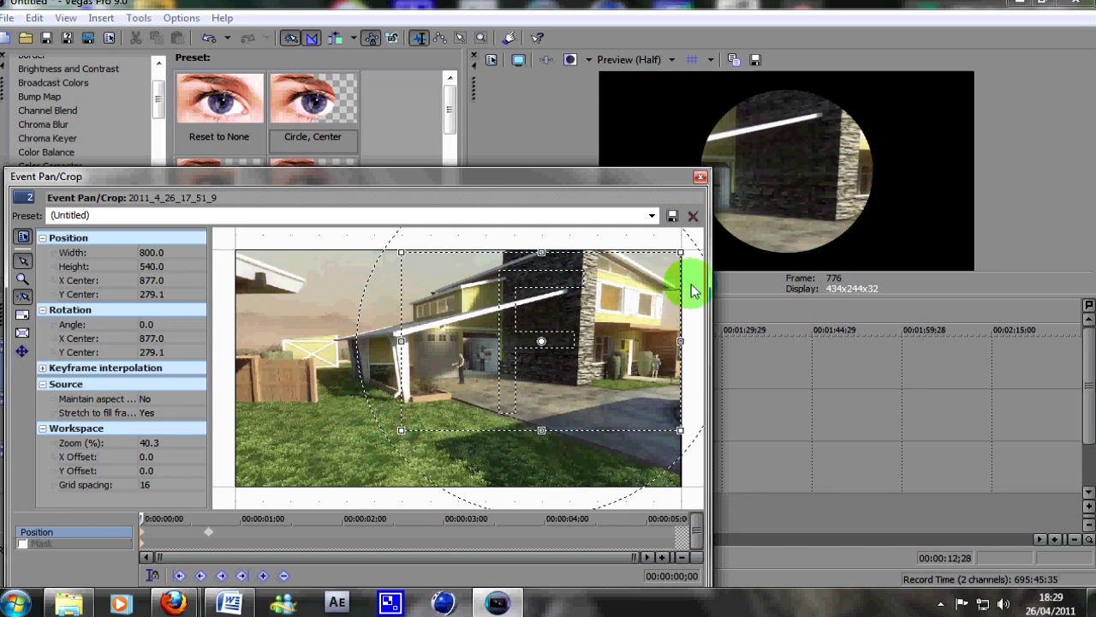
{"action": "left_click_drag", "start_coordinate": [675, 255], "coordinate": [587, 296]}
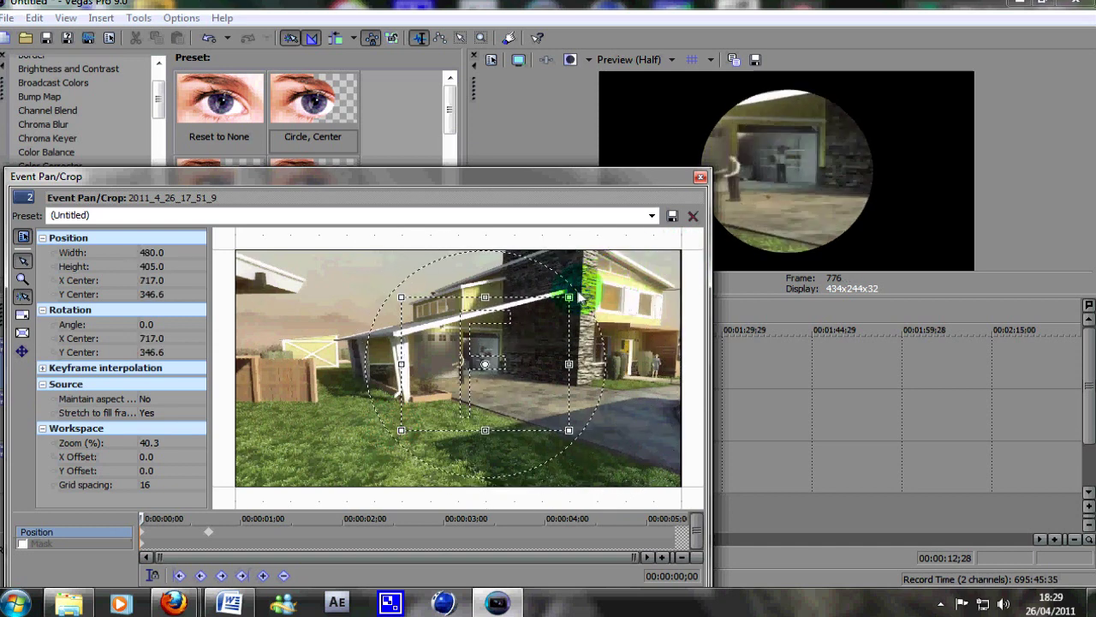
{"action": "left_click_drag", "start_coordinate": [484, 299], "coordinate": [488, 317]}
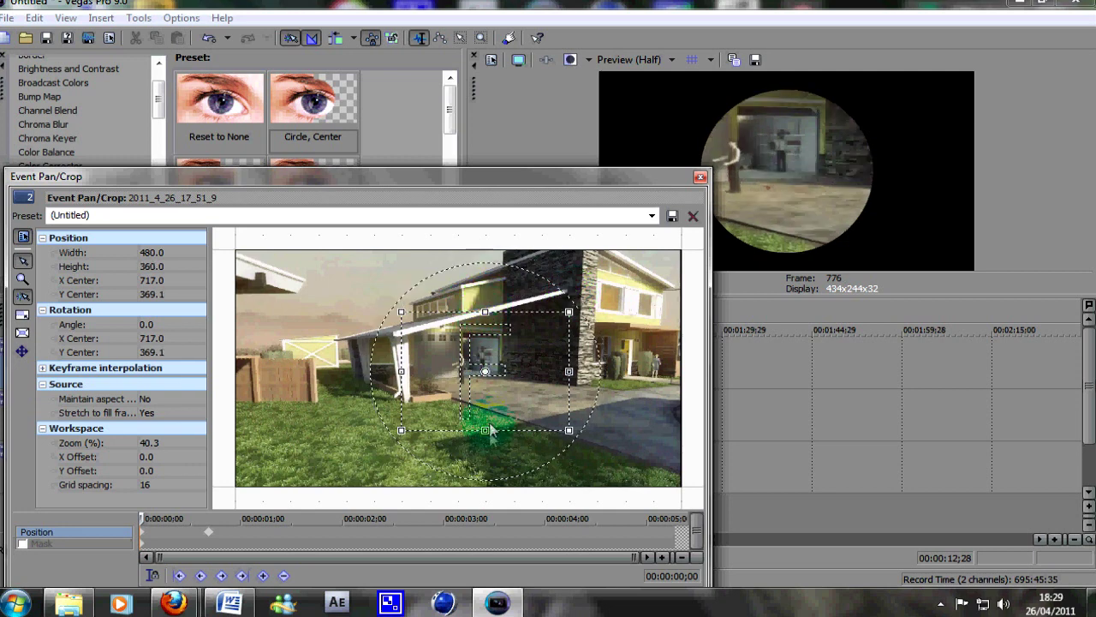
{"action": "left_click_drag", "start_coordinate": [488, 434], "coordinate": [485, 407]}
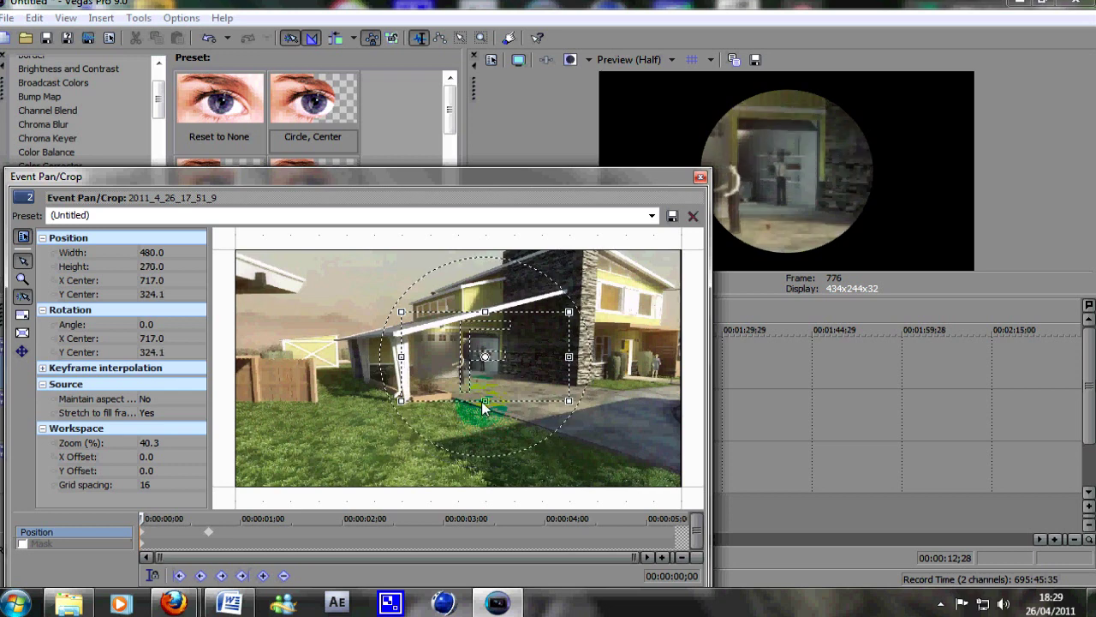
{"action": "left_click", "coordinate": [491, 367]}
{"action": "left_click_drag", "start_coordinate": [493, 367], "coordinate": [485, 364]}
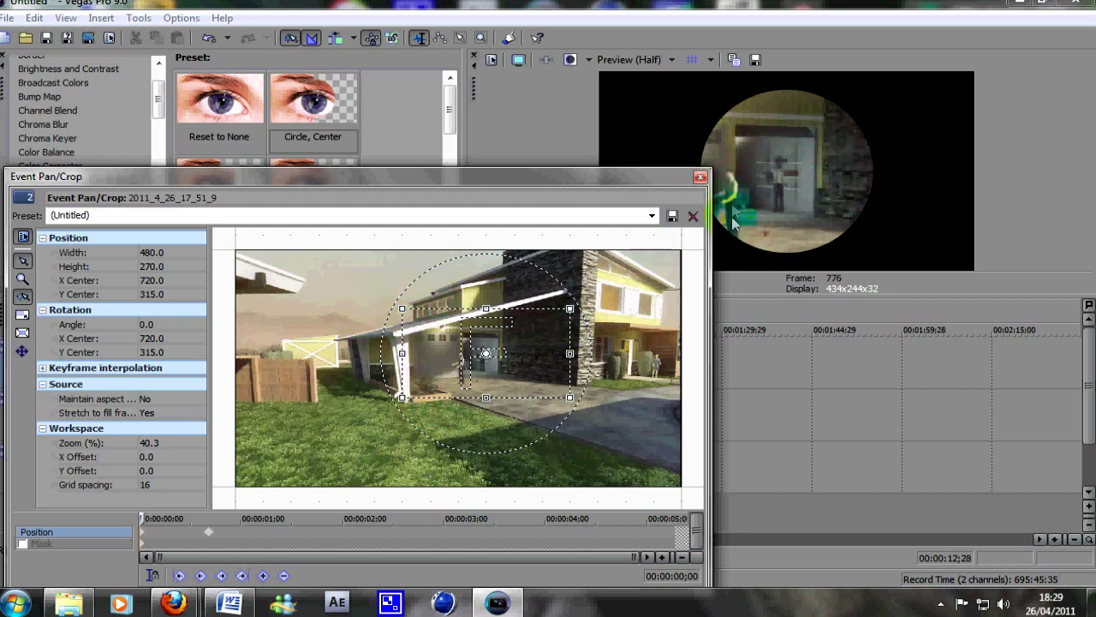
{"action": "left_click", "coordinate": [702, 177]}
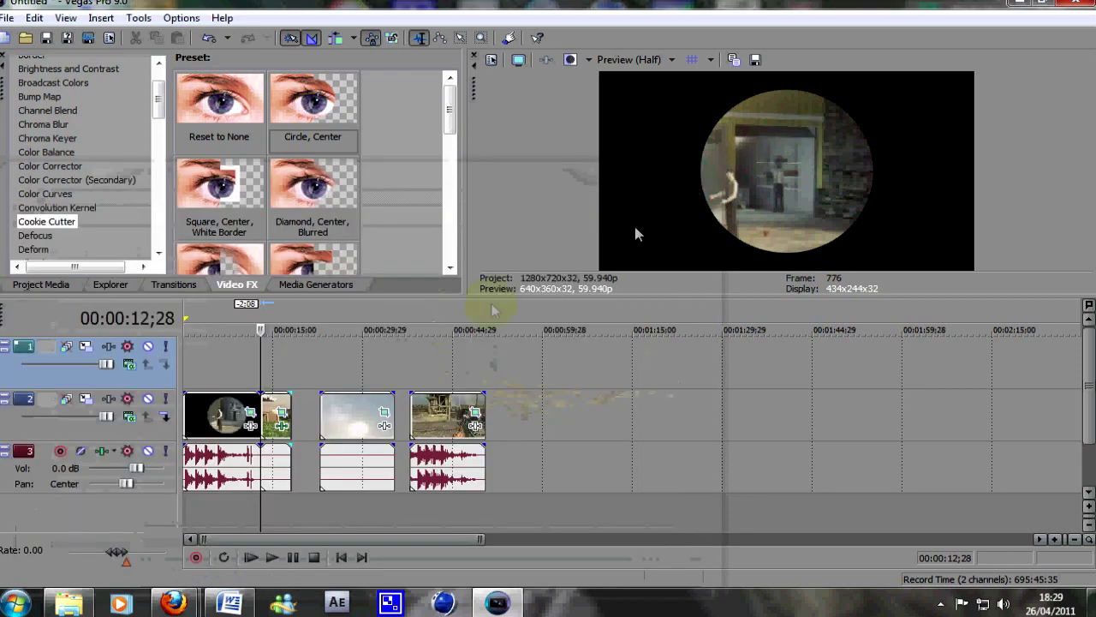
{"action": "left_click", "coordinate": [262, 394]}
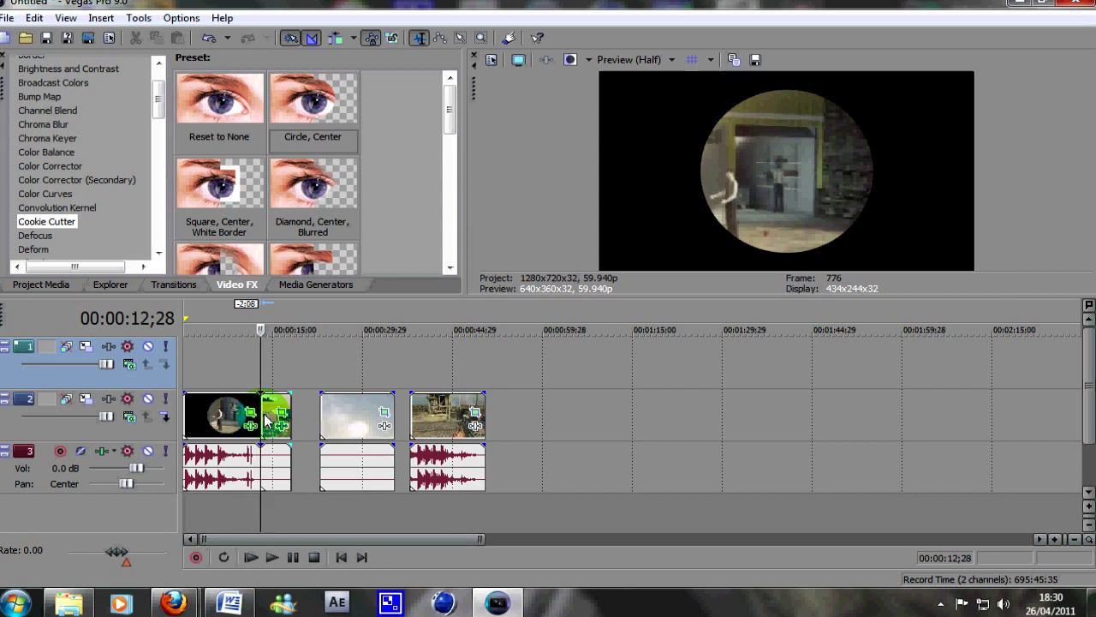
{"action": "left_click", "coordinate": [700, 280]}
{"action": "left_click", "coordinate": [835, 283]}
{"action": "left_click", "coordinate": [692, 60]}
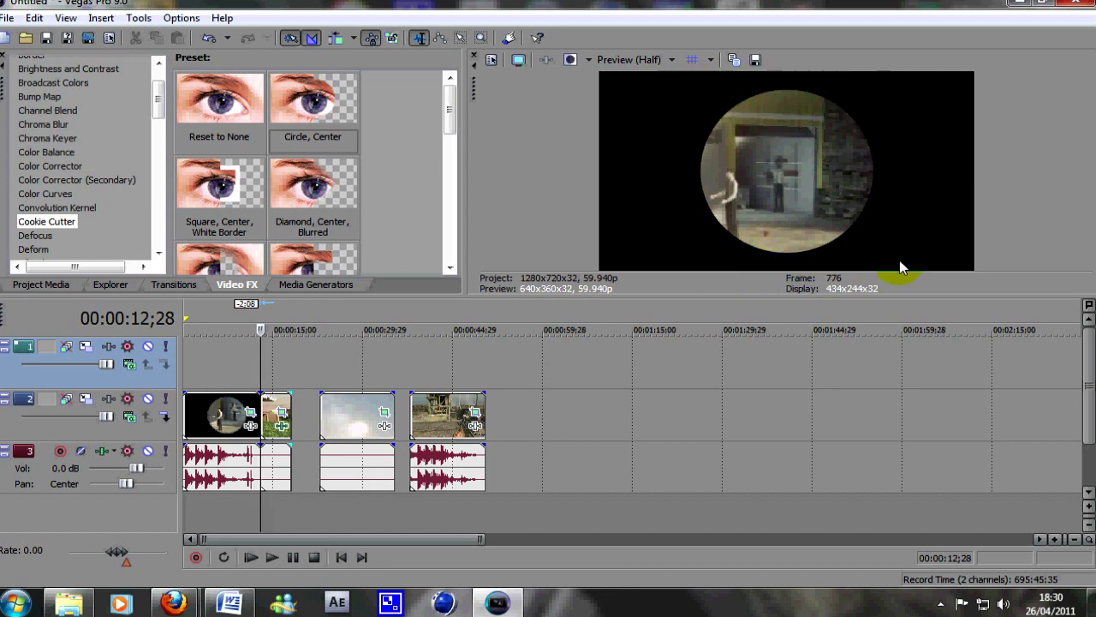
Add a Cookie Cutter keyframe at 00:00:00;20 on the second clip using the Reset to None preset.
{"action": "left_click", "coordinate": [282, 428]}
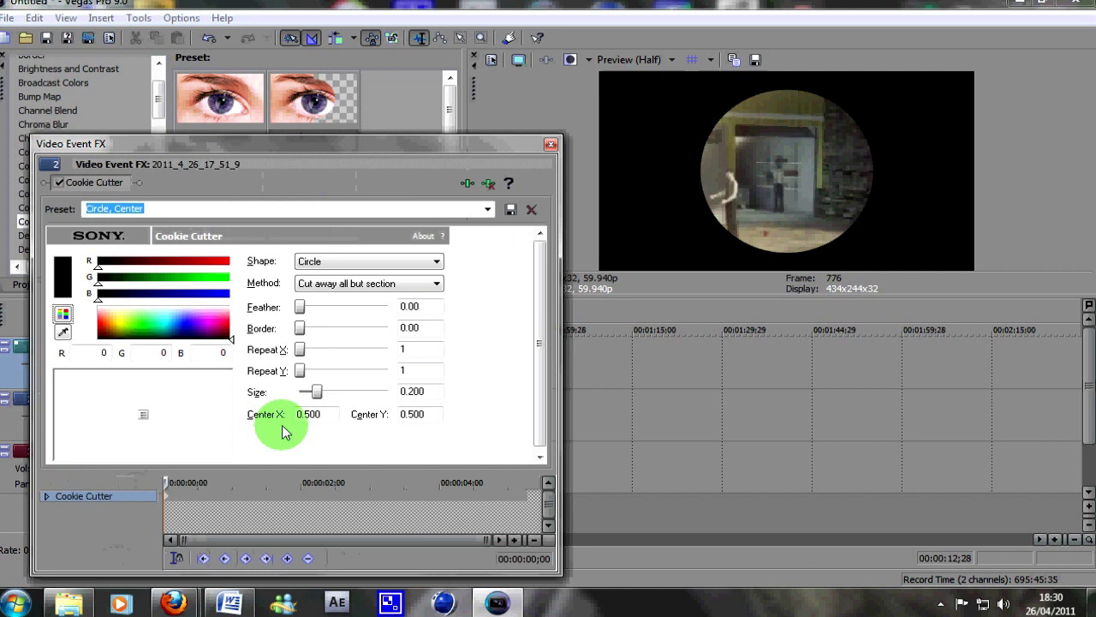
{"action": "left_click", "coordinate": [209, 492]}
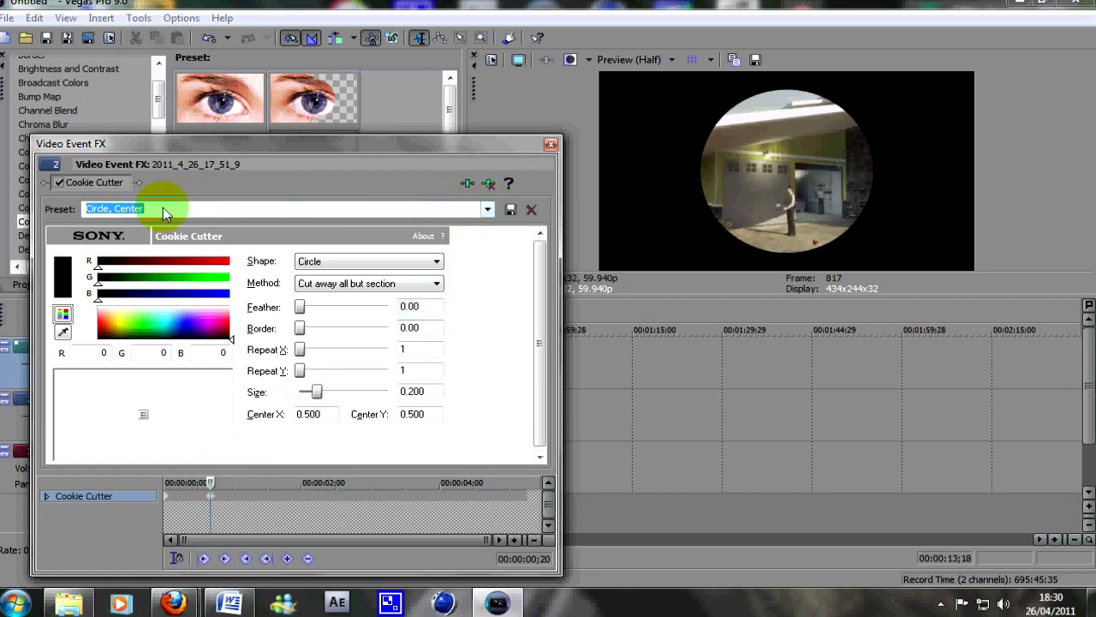
{"action": "left_click", "coordinate": [484, 210]}
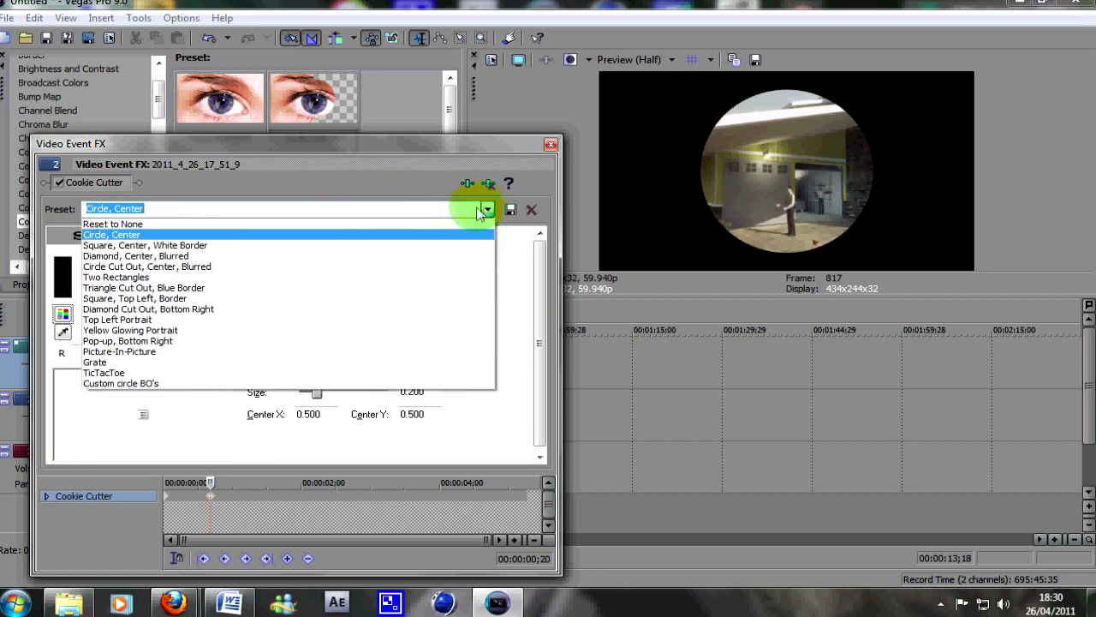
{"action": "left_click", "coordinate": [388, 223]}
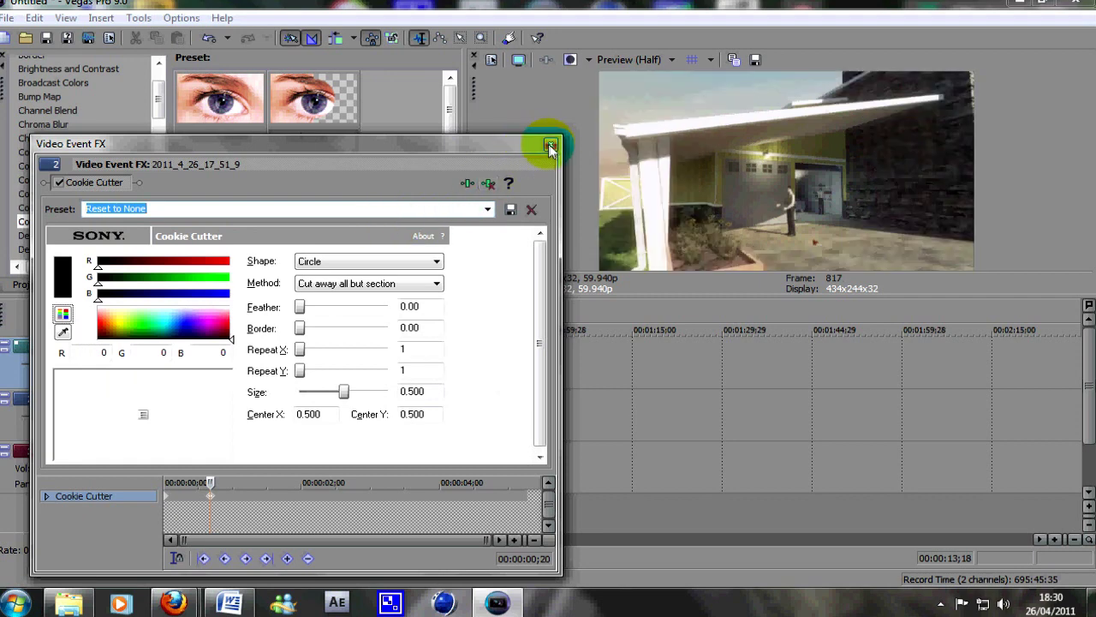
{"action": "left_click", "coordinate": [550, 146]}
Step through the frames around the cut to examine how the circular mask opens on the second clip.
{"action": "left_click", "coordinate": [270, 460]}
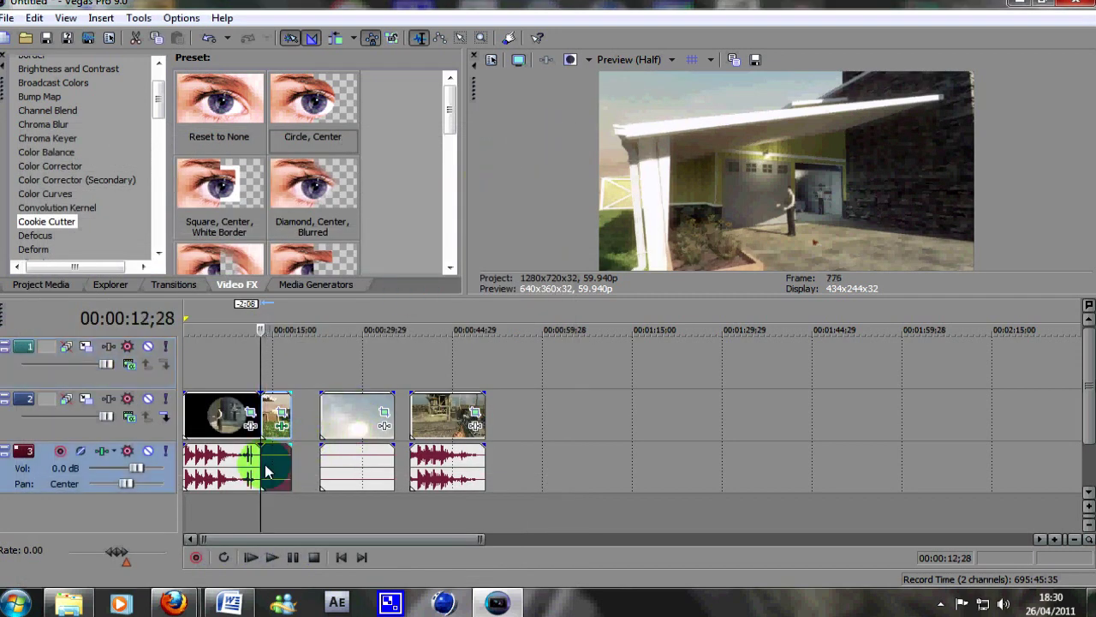
{"action": "key", "text": "Left"}
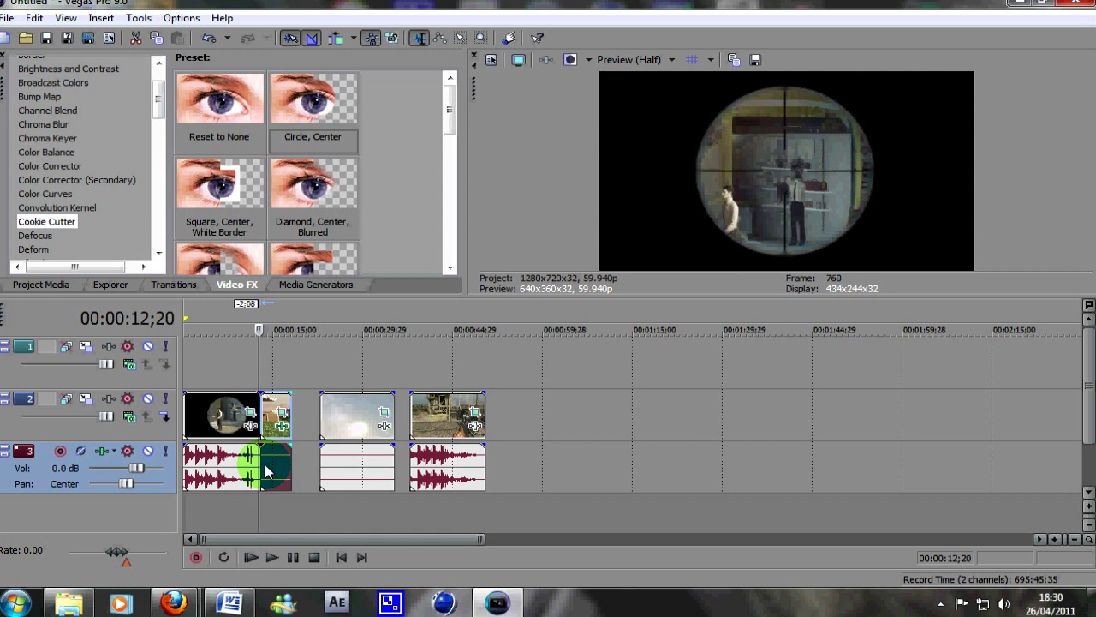
{"action": "key", "text": "Right"}
{"action": "key", "text": "Right"}
{"action": "key", "text": "Right"}
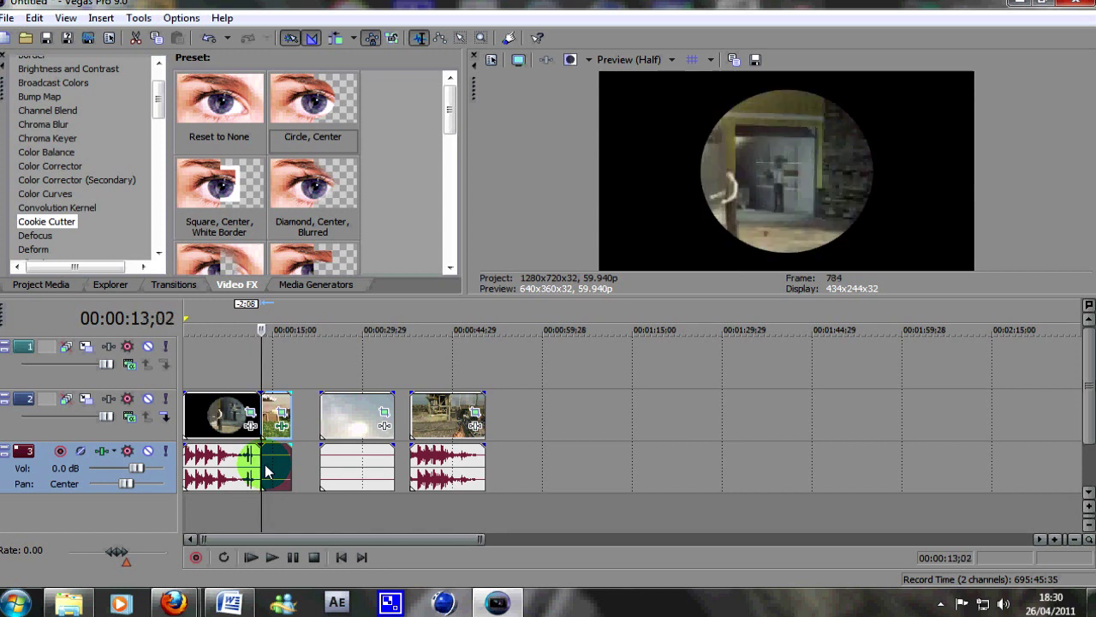
{"action": "key", "text": "Right"}
{"action": "key", "text": "Right"}
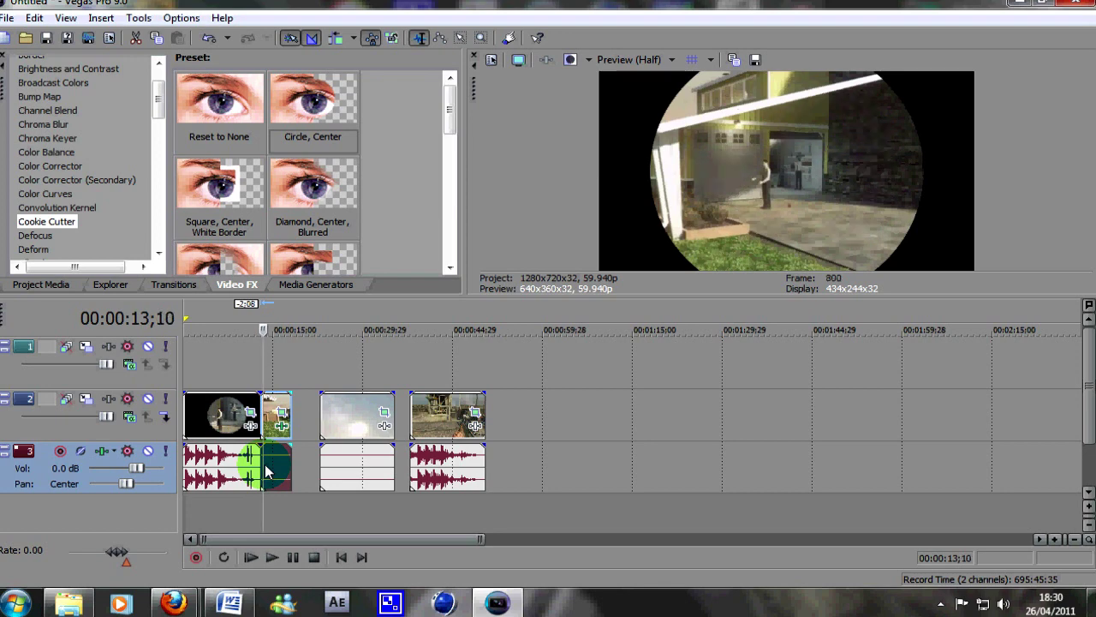
{"action": "key", "text": "Right"}
{"action": "key", "text": "Right"}
{"action": "key", "text": "Right"}
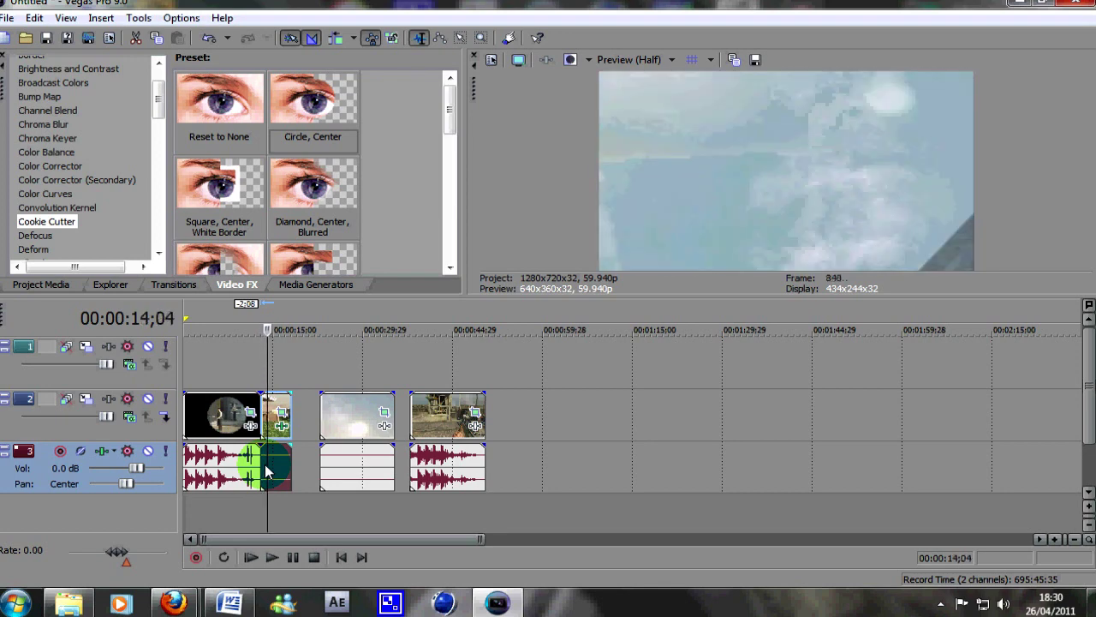
{"action": "key", "text": "Right"}
{"action": "key", "text": "Right"}
{"action": "key", "text": "Right"}
{"action": "key", "text": "Right"}
{"action": "key", "text": "Left"}
{"action": "key", "text": "Left"}
{"action": "key", "text": "Left"}
{"action": "key", "text": "Left"}
{"action": "key", "text": "Left"}
{"action": "key", "text": "Left"}
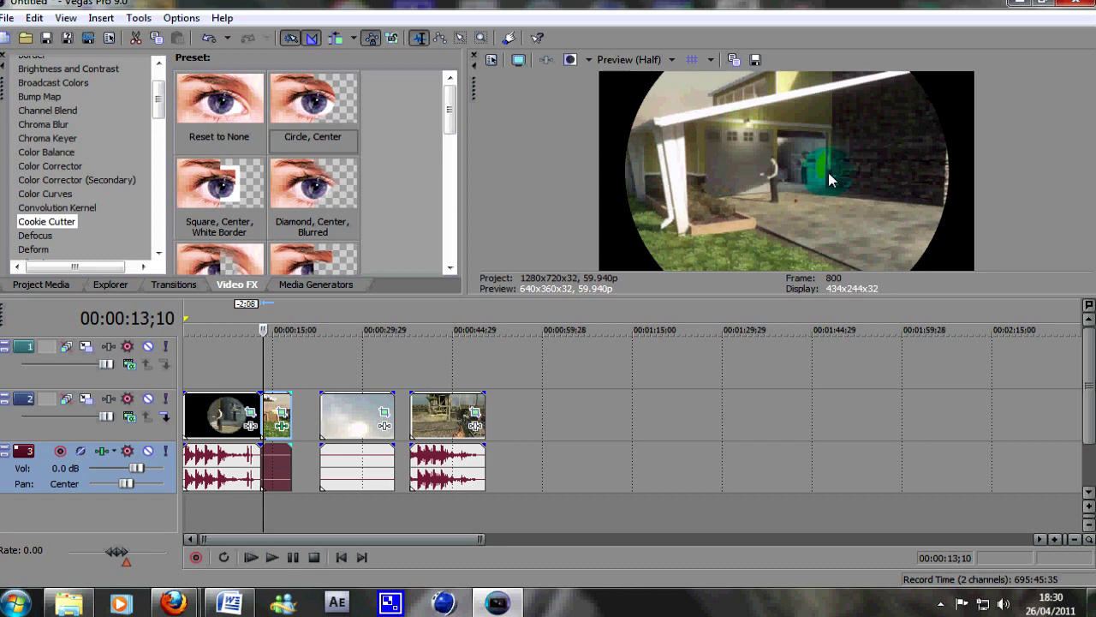
Apply the YouTube HD preset to the second clip's pan/crop keyframe at 00:00:00;20.
{"action": "left_click", "coordinate": [284, 419]}
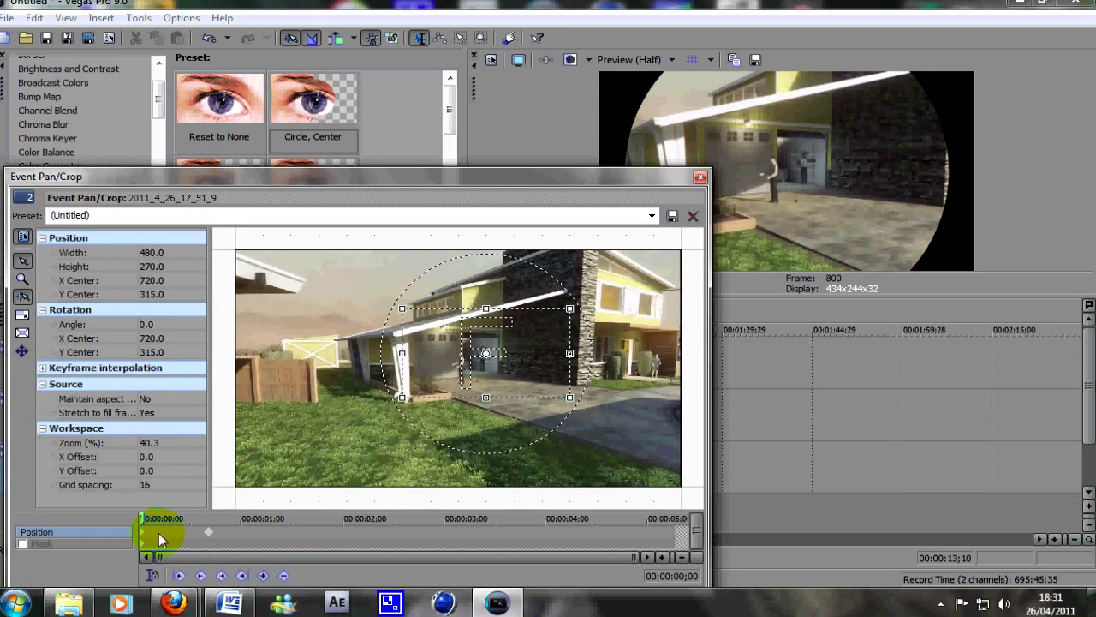
{"action": "left_click", "coordinate": [143, 532]}
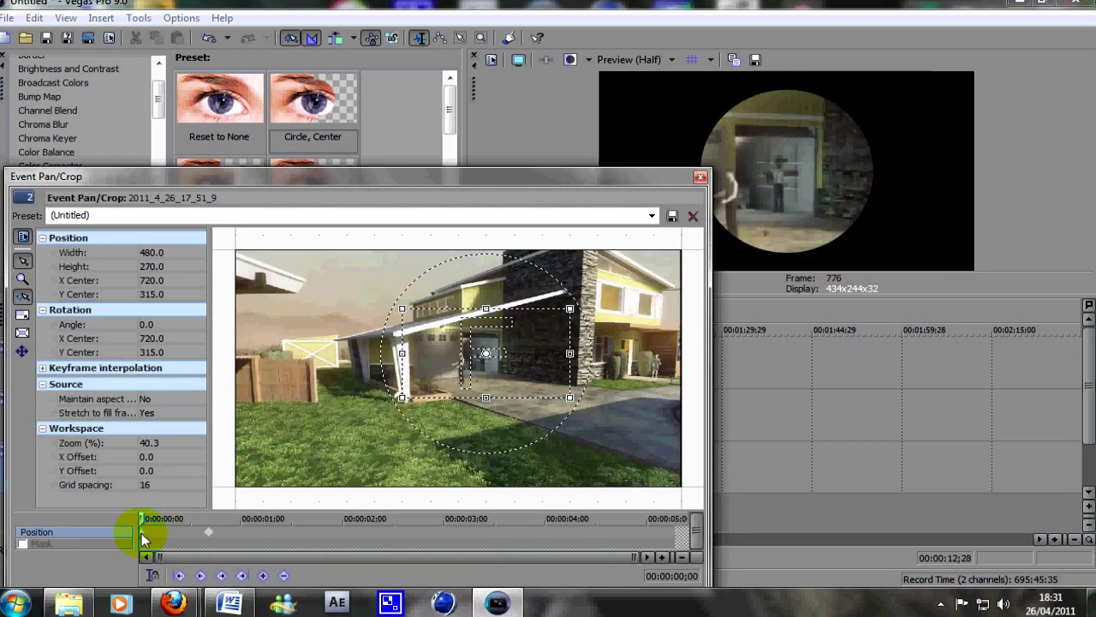
{"action": "left_click", "coordinate": [210, 533]}
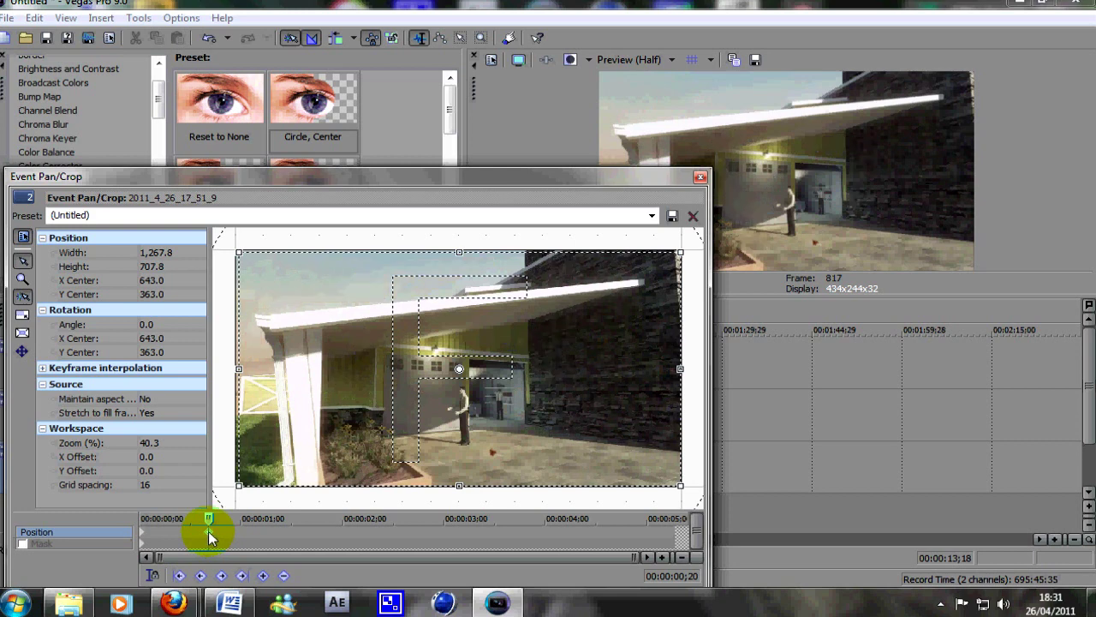
{"action": "left_click", "coordinate": [651, 215]}
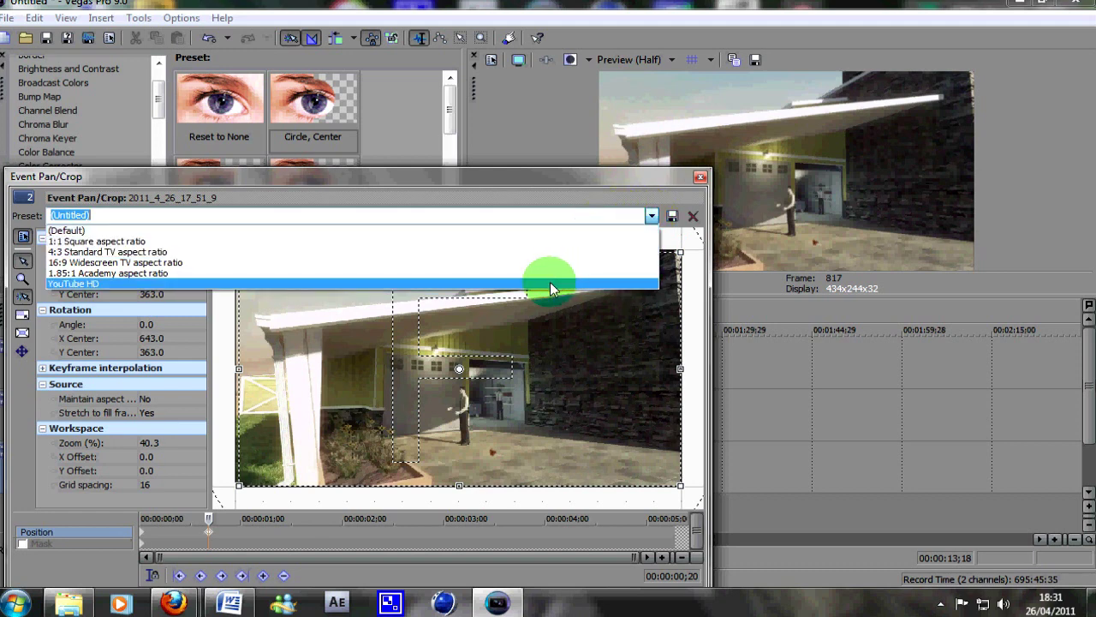
{"action": "left_click", "coordinate": [414, 285]}
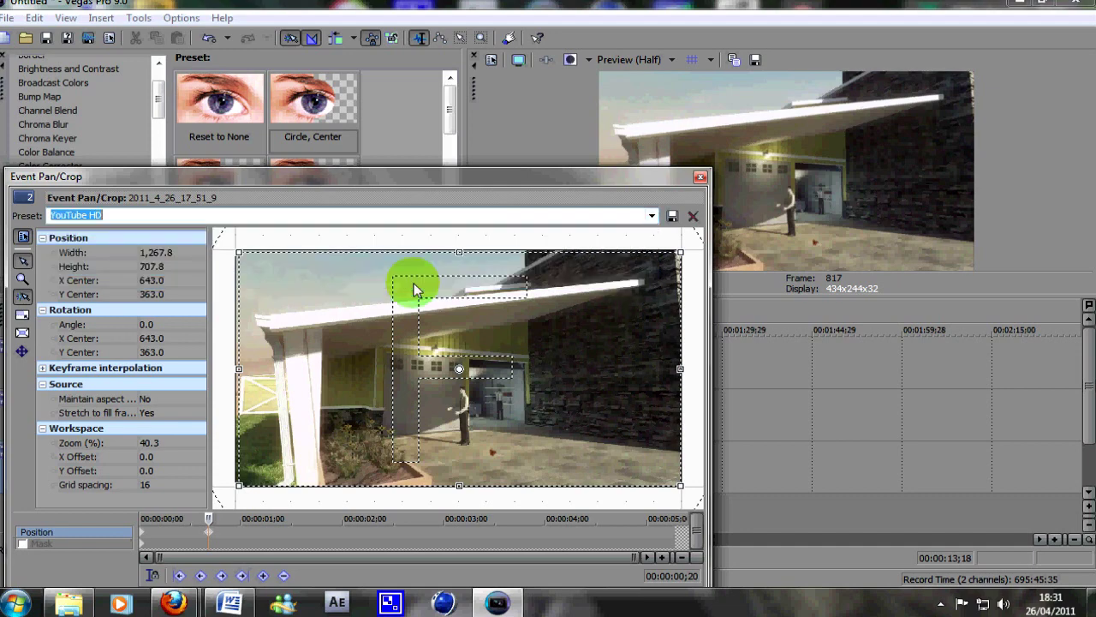
{"action": "left_click", "coordinate": [701, 176]}
Review the scope transition frame by frame, from the end of the first clip through the second clip's zoom-out to full view.
{"action": "left_click", "coordinate": [269, 408]}
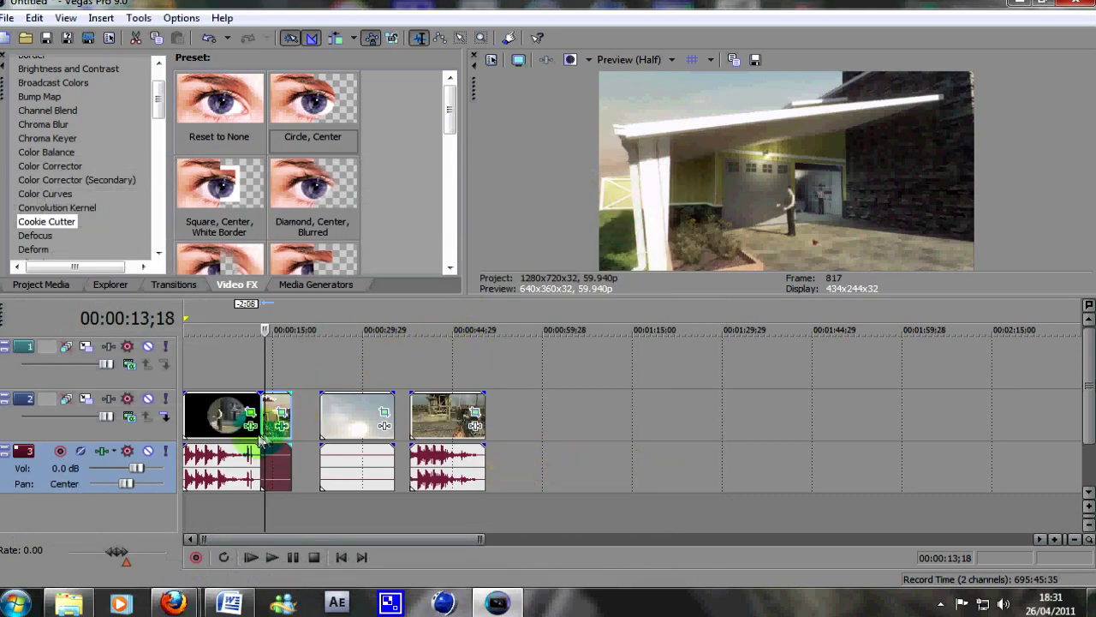
{"action": "left_click", "coordinate": [275, 451]}
{"action": "key", "text": "Left"}
{"action": "key", "text": "Left"}
{"action": "key", "text": "Left"}
{"action": "key", "text": "Left"}
{"action": "key", "text": "Left"}
{"action": "key", "text": "Left"}
{"action": "key", "text": "Left"}
{"action": "key", "text": "Left"}
{"action": "key", "text": "Left"}
{"action": "key", "text": "Left"}
{"action": "key", "text": "Left"}
{"action": "key", "text": "Left"}
{"action": "key", "text": "Left"}
{"action": "key", "text": "Left"}
{"action": "key", "text": "Left"}
{"action": "key", "text": "Left"}
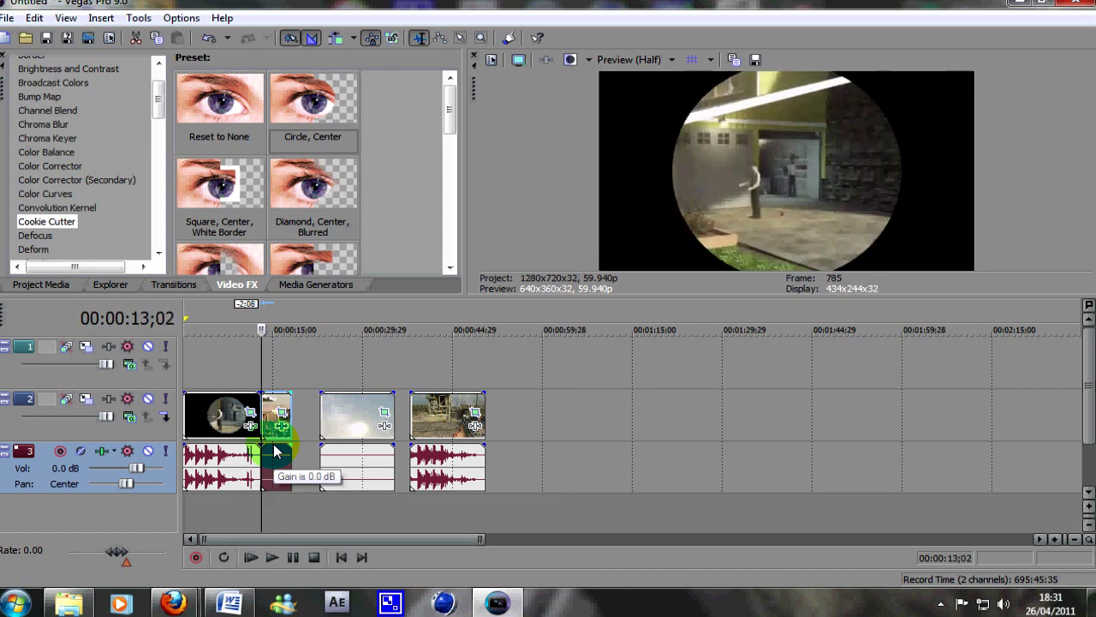
{"action": "key", "text": "Left"}
{"action": "key", "text": "Left"}
{"action": "key", "text": "Left"}
{"action": "key", "text": "Left"}
{"action": "key", "text": "Left"}
{"action": "key", "text": "Left"}
{"action": "key", "text": "Left"}
{"action": "key", "text": "Left"}
{"action": "key", "text": "Left"}
{"action": "key", "text": "Left"}
{"action": "key", "text": "Left"}
{"action": "key", "text": "Left"}
{"action": "key", "text": "Left"}
{"action": "key", "text": "Left"}
{"action": "key", "text": "Left"}
{"action": "key", "text": "Left"}
{"action": "key", "text": "Left"}
{"action": "key", "text": "Left"}
{"action": "key", "text": "Left"}
{"action": "key", "text": "Left"}
{"action": "key", "text": "Left"}
{"action": "key", "text": "Left"}
{"action": "key", "text": "Left"}
{"action": "key", "text": "Left"}
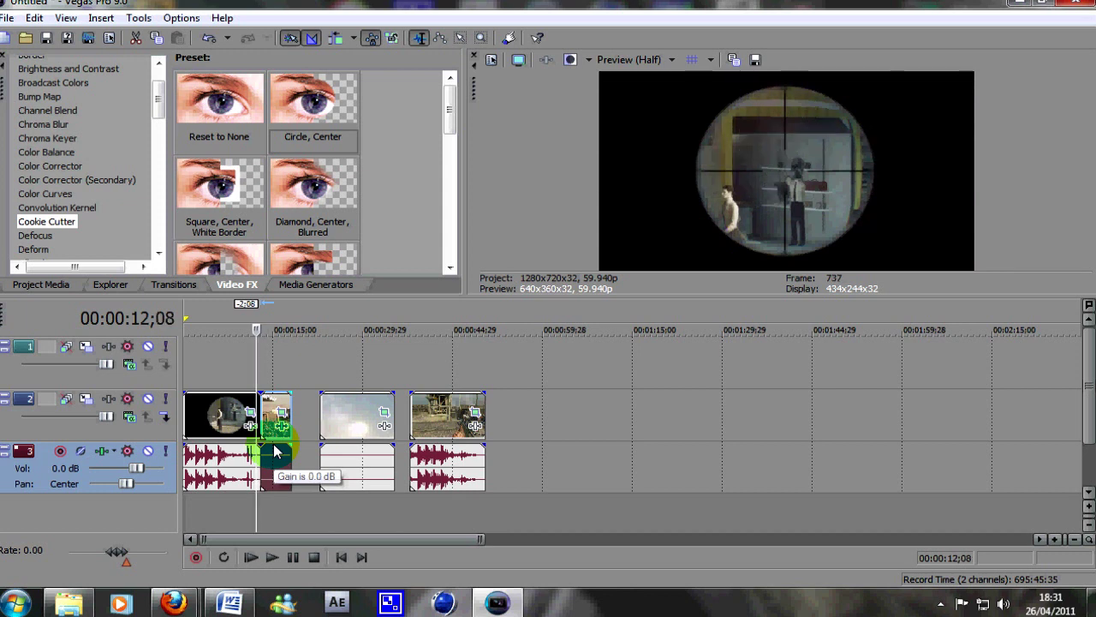
{"action": "key", "text": "Right"}
{"action": "key", "text": "Right"}
{"action": "key", "text": "Right"}
{"action": "key", "text": "Right"}
{"action": "key", "text": "Right"}
{"action": "key", "text": "Right"}
{"action": "key", "text": "Right"}
{"action": "key", "text": "Right"}
{"action": "key", "text": "Right"}
{"action": "key", "text": "Right"}
{"action": "key", "text": "Right"}
{"action": "key", "text": "Right"}
{"action": "key", "text": "Right"}
{"action": "key", "text": "Right"}
{"action": "key", "text": "Right"}
{"action": "key", "text": "Right"}
{"action": "key", "text": "Right"}
{"action": "key", "text": "Right"}
{"action": "key", "text": "Right"}
{"action": "key", "text": "Right"}
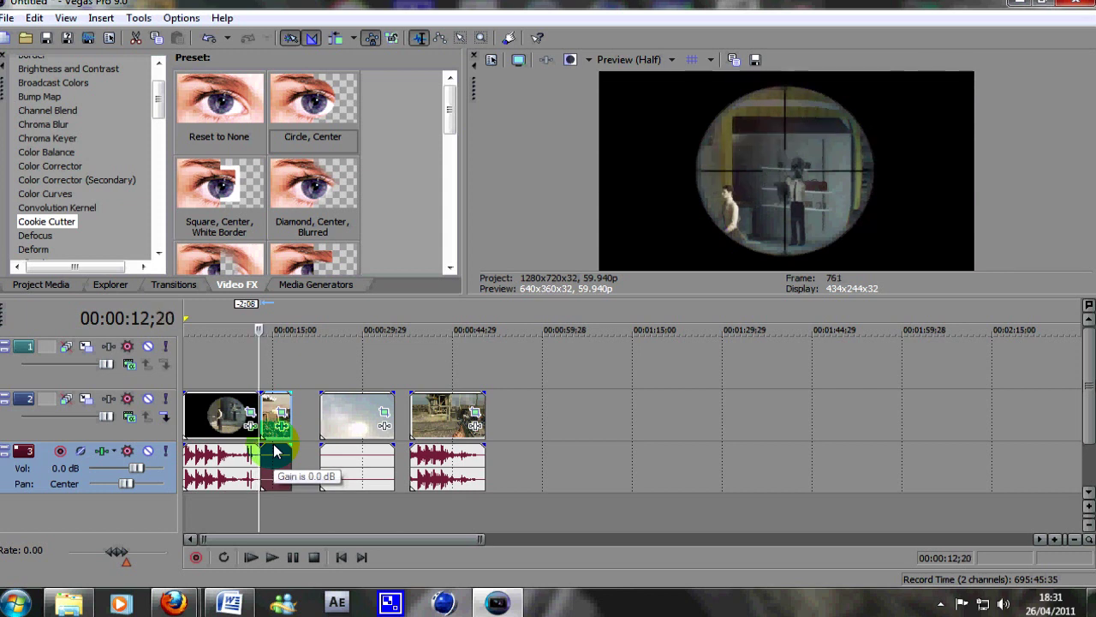
{"action": "key", "text": "Right"}
{"action": "key", "text": "Right"}
{"action": "key", "text": "Right"}
{"action": "key", "text": "Right"}
{"action": "key", "text": "Right"}
{"action": "key", "text": "Right"}
{"action": "key", "text": "Right"}
{"action": "key", "text": "Right"}
{"action": "key", "text": "Right"}
{"action": "key", "text": "Right"}
{"action": "key", "text": "Right"}
{"action": "key", "text": "Right"}
{"action": "key", "text": "Right"}
{"action": "key", "text": "Right"}
{"action": "key", "text": "Right"}
{"action": "key", "text": "Right"}
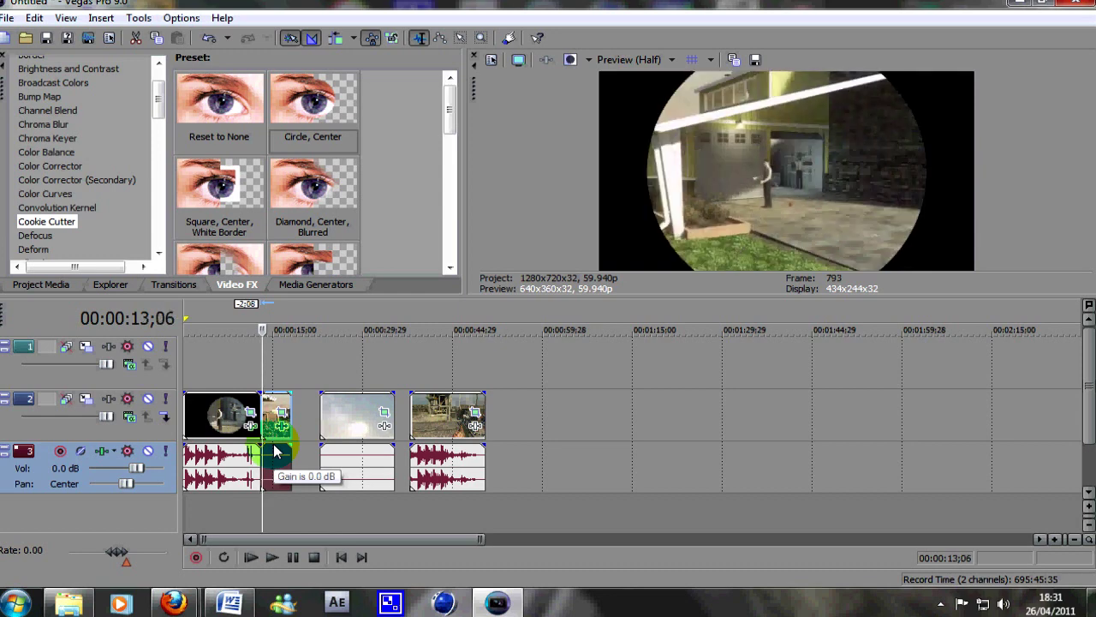
{"action": "key", "text": "Right"}
{"action": "key", "text": "Right"}
{"action": "key", "text": "Right"}
{"action": "key", "text": "Right"}
{"action": "key", "text": "Right"}
{"action": "key", "text": "Right"}
{"action": "key", "text": "Right"}
{"action": "key", "text": "Right"}
{"action": "key", "text": "Right"}
{"action": "key", "text": "Right"}
{"action": "key", "text": "Right"}
{"action": "key", "text": "Right"}
{"action": "key", "text": "Right"}
{"action": "key", "text": "Right"}
{"action": "key", "text": "Right"}
{"action": "key", "text": "Right"}
{"action": "key", "text": "Right"}
{"action": "key", "text": "Right"}
{"action": "key", "text": "Right"}
{"action": "key", "text": "Right"}
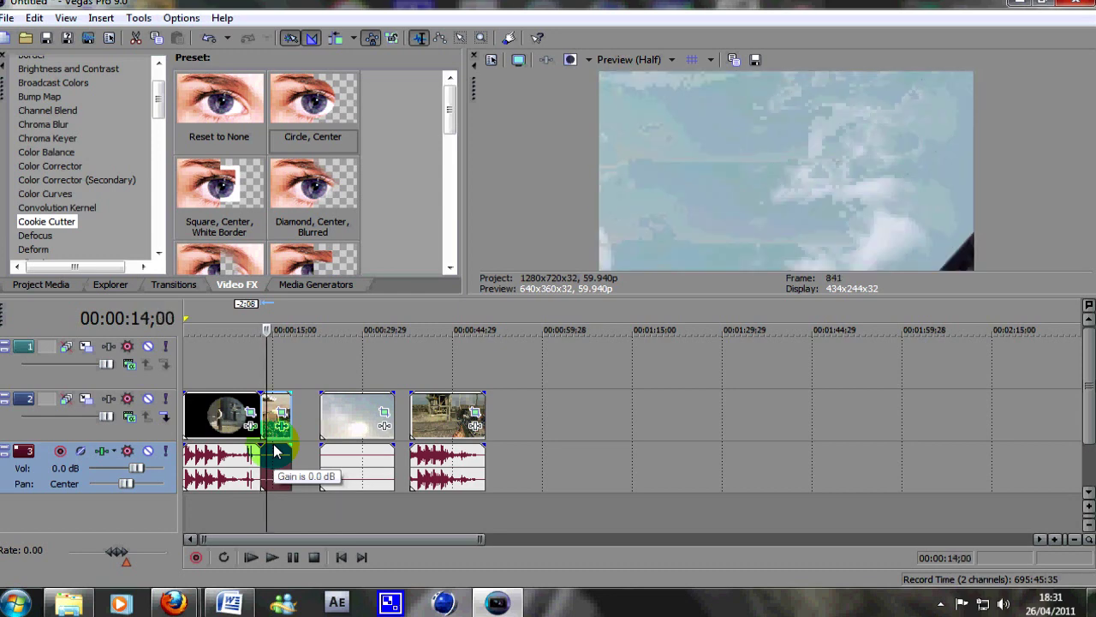
Step through the second clip's sky footage from 00:00:14;00 to 00:00:16;16 to examine the shot after the scope transition.
{"action": "key", "text": "Right"}
{"action": "key", "text": "Right"}
{"action": "key", "text": "Right"}
{"action": "key", "text": "Right"}
{"action": "key", "text": "Right"}
{"action": "key", "text": "Right"}
{"action": "key", "text": "Right"}
{"action": "key", "text": "Right"}
{"action": "key", "text": "Right"}
{"action": "key", "text": "Right"}
{"action": "key", "text": "Right"}
{"action": "key", "text": "Right"}
{"action": "key", "text": "Right"}
{"action": "key", "text": "Right"}
{"action": "key", "text": "Right"}
{"action": "key", "text": "Right"}
{"action": "key", "text": "Right"}
{"action": "key", "text": "Right"}
{"action": "key", "text": "Right"}
{"action": "key", "text": "Right"}
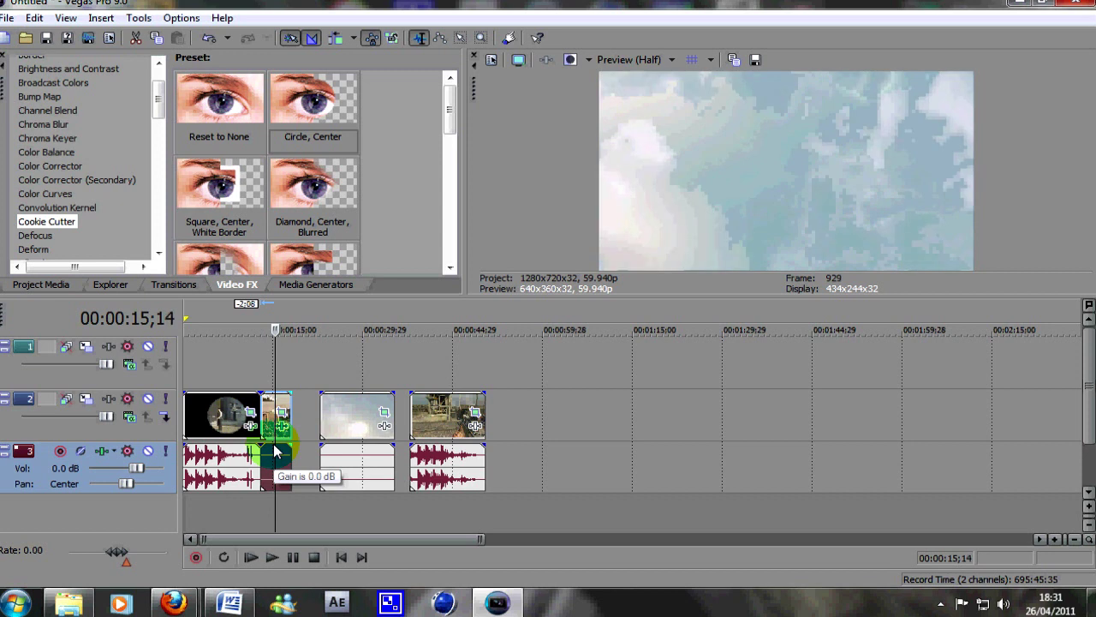
{"action": "key", "text": "Right"}
{"action": "key", "text": "Right"}
{"action": "key", "text": "Right"}
{"action": "key", "text": "Right"}
{"action": "key", "text": "Right"}
{"action": "key", "text": "Right"}
{"action": "key", "text": "Right"}
{"action": "key", "text": "Right"}
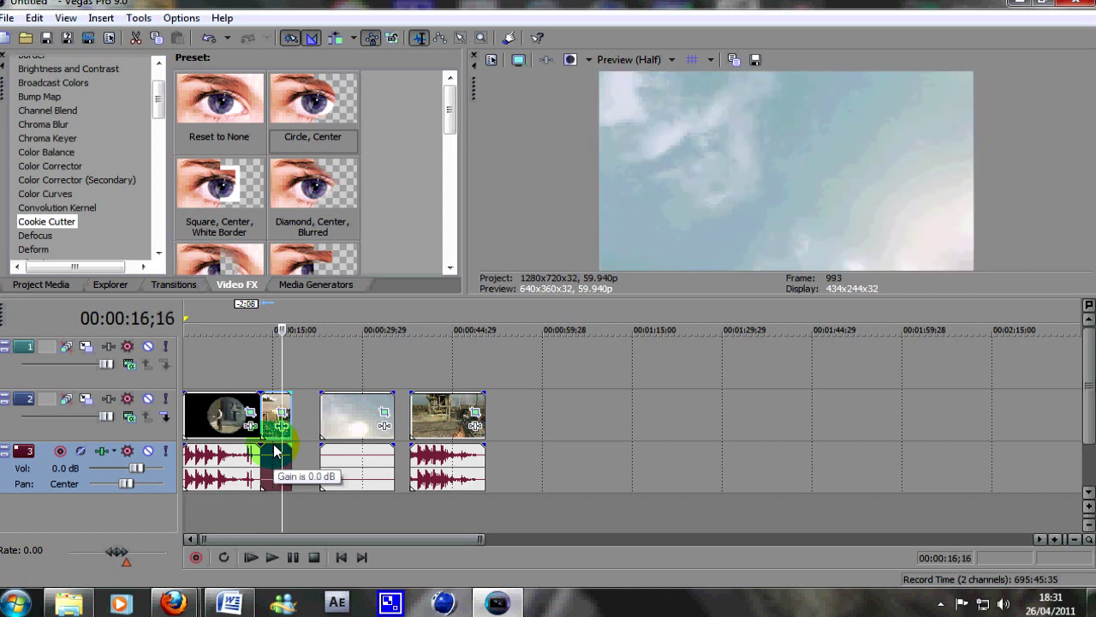
Examine the last frames of the second clip to check where it ends.
{"action": "left_click", "coordinate": [292, 430]}
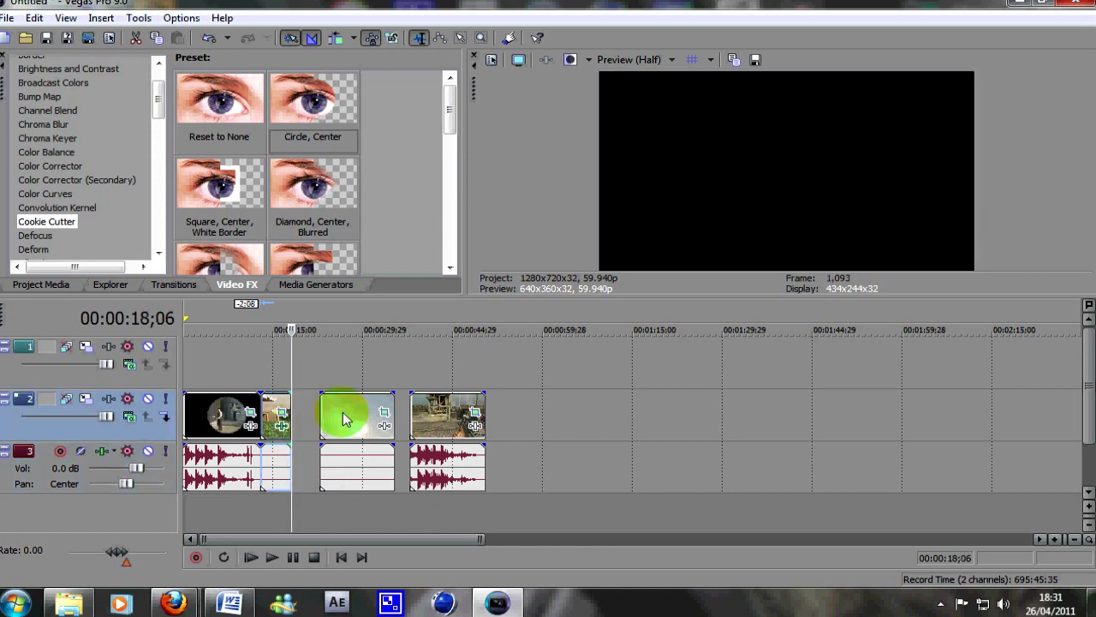
{"action": "key", "text": "Left"}
{"action": "key", "text": "Left"}
{"action": "key", "text": "Left"}
{"action": "key", "text": "Left"}
{"action": "key", "text": "Left"}
{"action": "key", "text": "Left"}
{"action": "key", "text": "Left"}
{"action": "key", "text": "Left"}
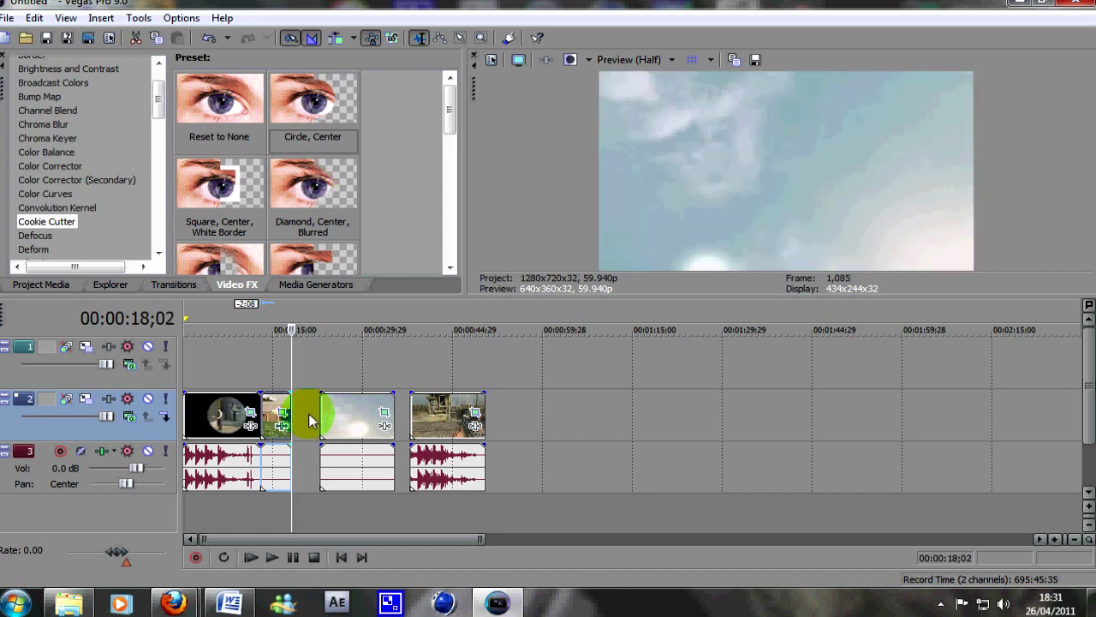
{"action": "key", "text": "Left"}
{"action": "key", "text": "Left"}
{"action": "key", "text": "Left"}
{"action": "key", "text": "Left"}
{"action": "key", "text": "Left"}
{"action": "key", "text": "Left"}
{"action": "key", "text": "Left"}
{"action": "key", "text": "Left"}
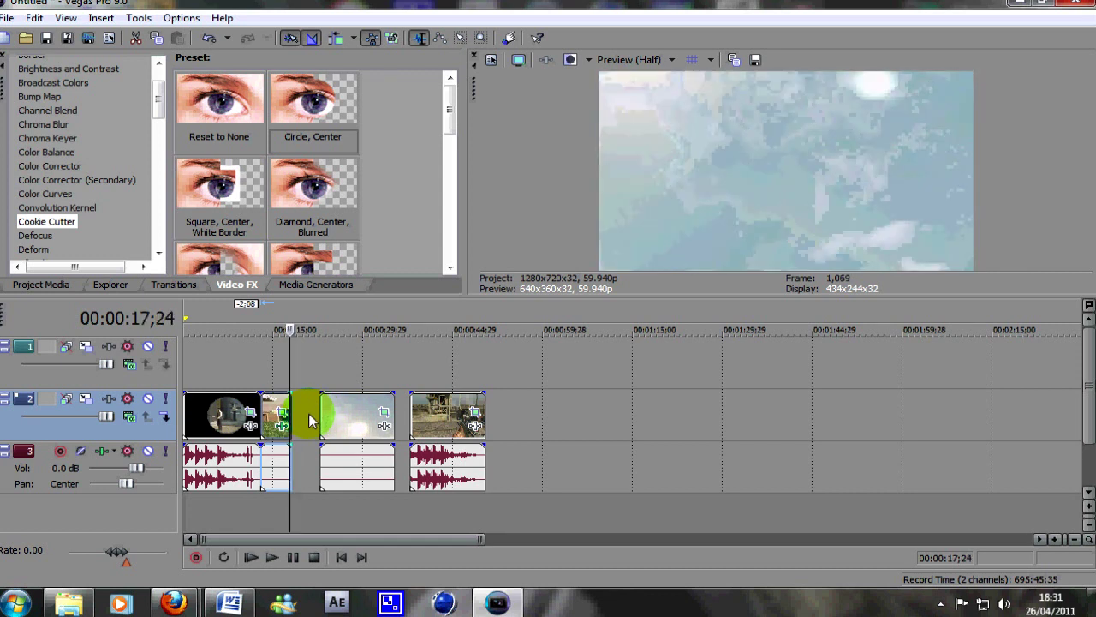
{"action": "key", "text": "Right"}
{"action": "key", "text": "Right"}
{"action": "key", "text": "Right"}
{"action": "key", "text": "Right"}
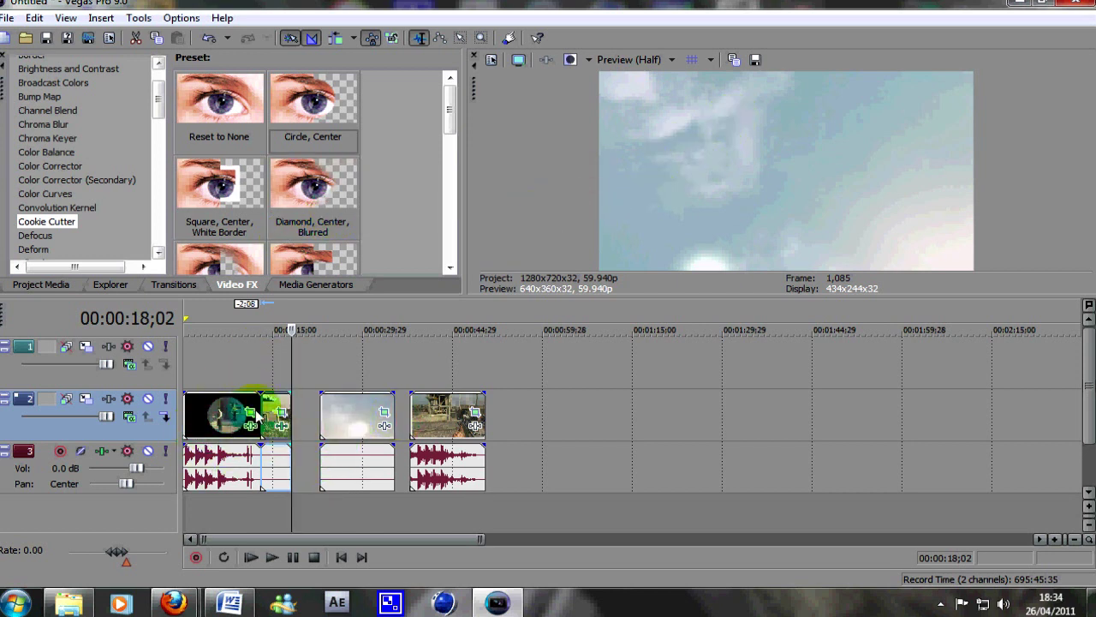
Play through the third clip from its start and trim its end to 00:00:34;03.
{"action": "left_click", "coordinate": [323, 417]}
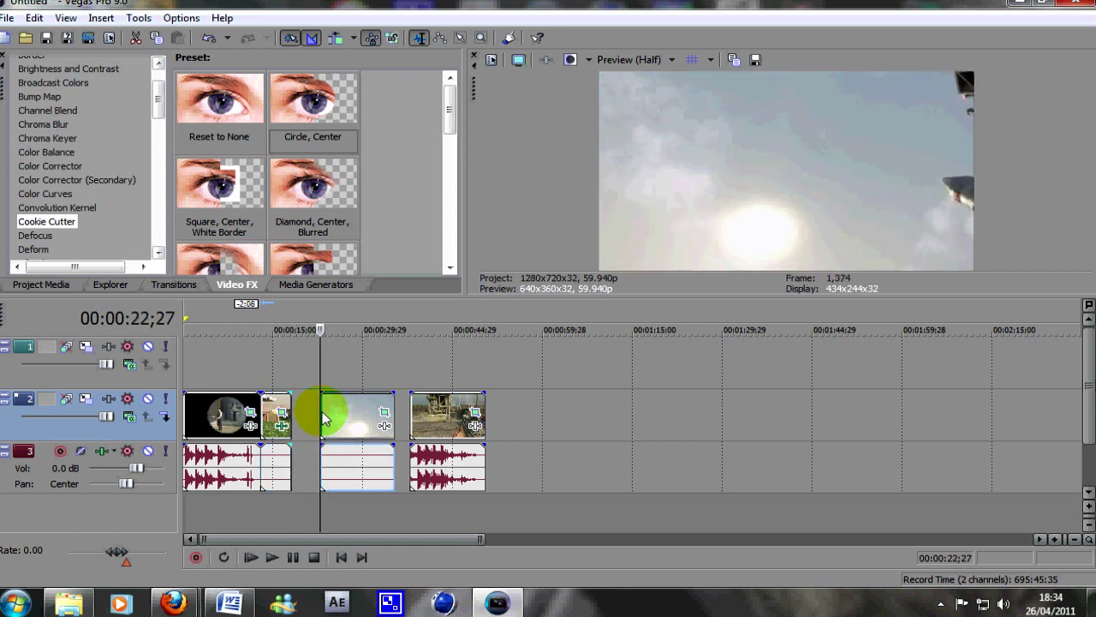
{"action": "key", "text": "space"}
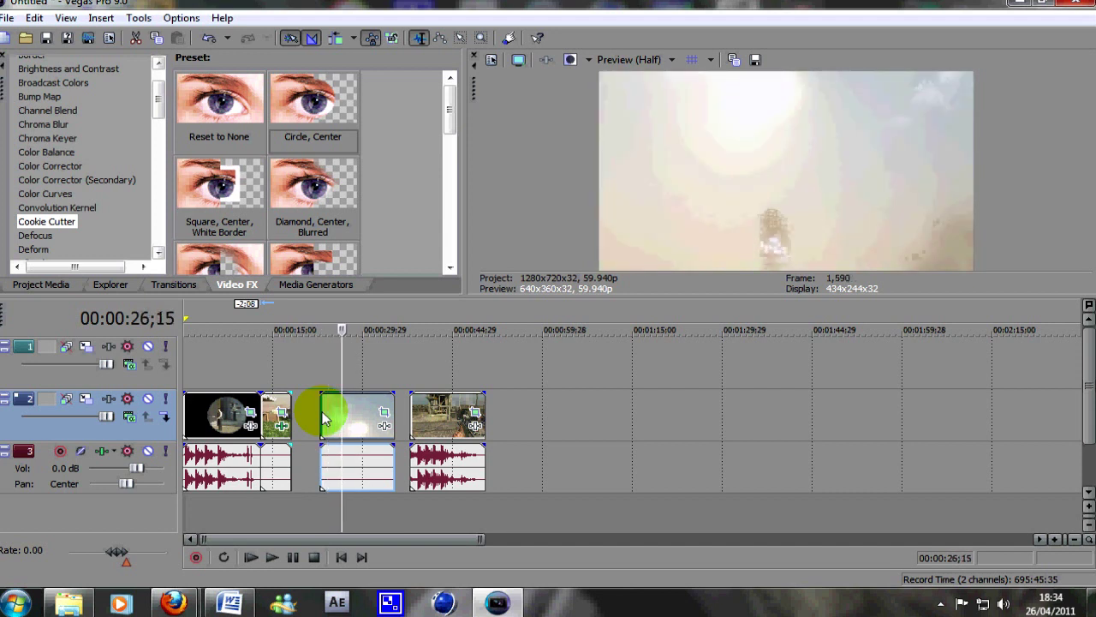
{"action": "key", "text": "space"}
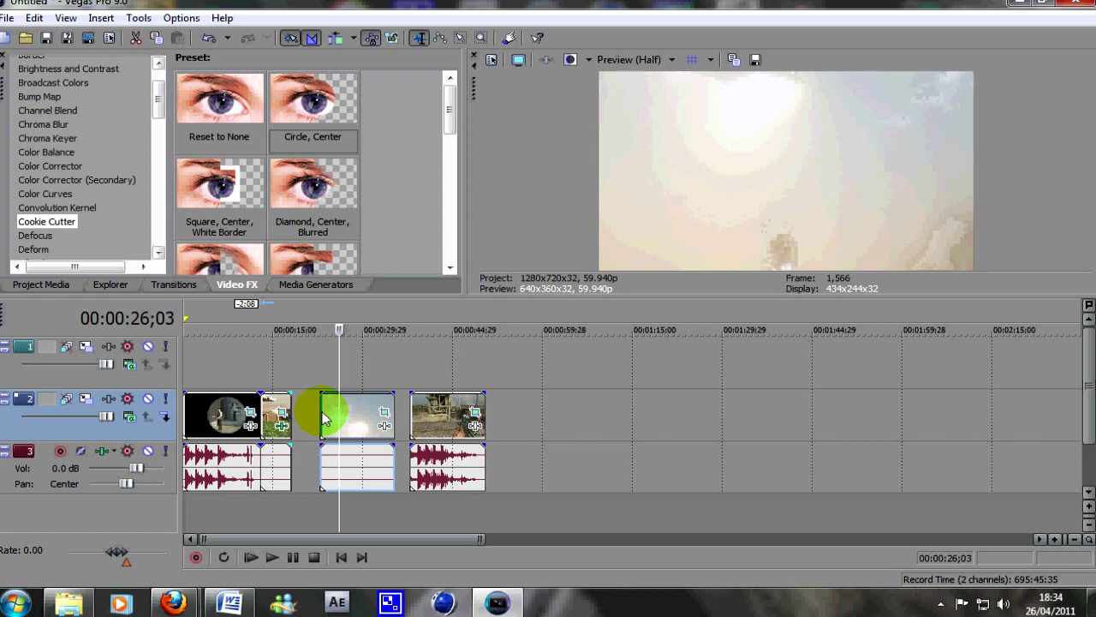
{"action": "key", "text": "space"}
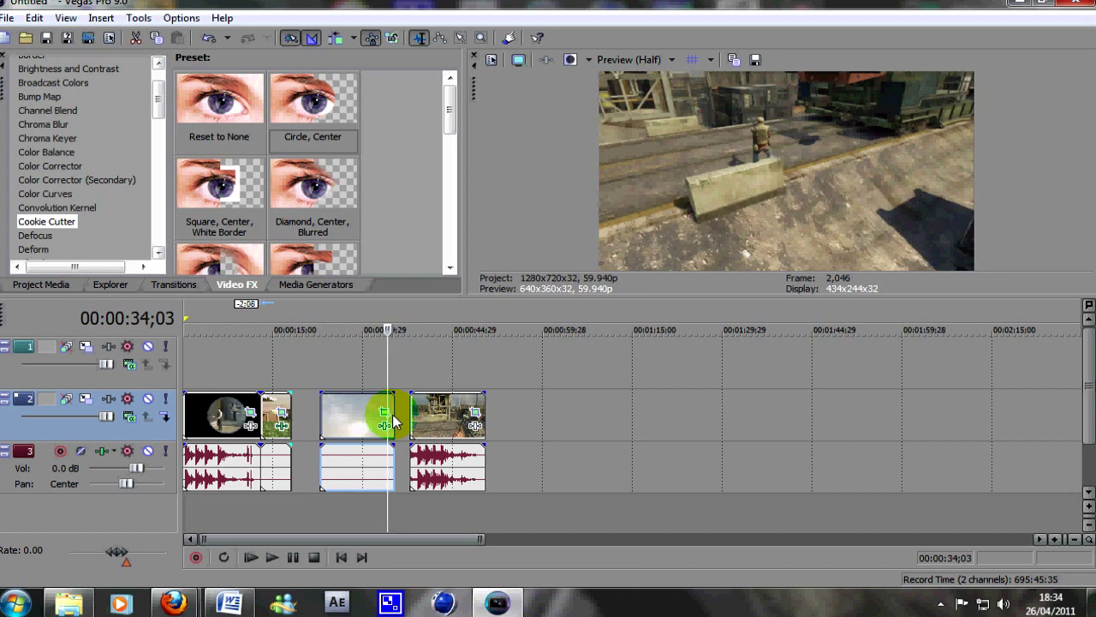
{"action": "mouse_move", "coordinate": [393, 421]}
{"action": "left_mouse_down"}
{"action": "mouse_move", "coordinate": [351, 419]}
{"action": "mouse_move", "coordinate": [387, 421]}
{"action": "left_mouse_up"}
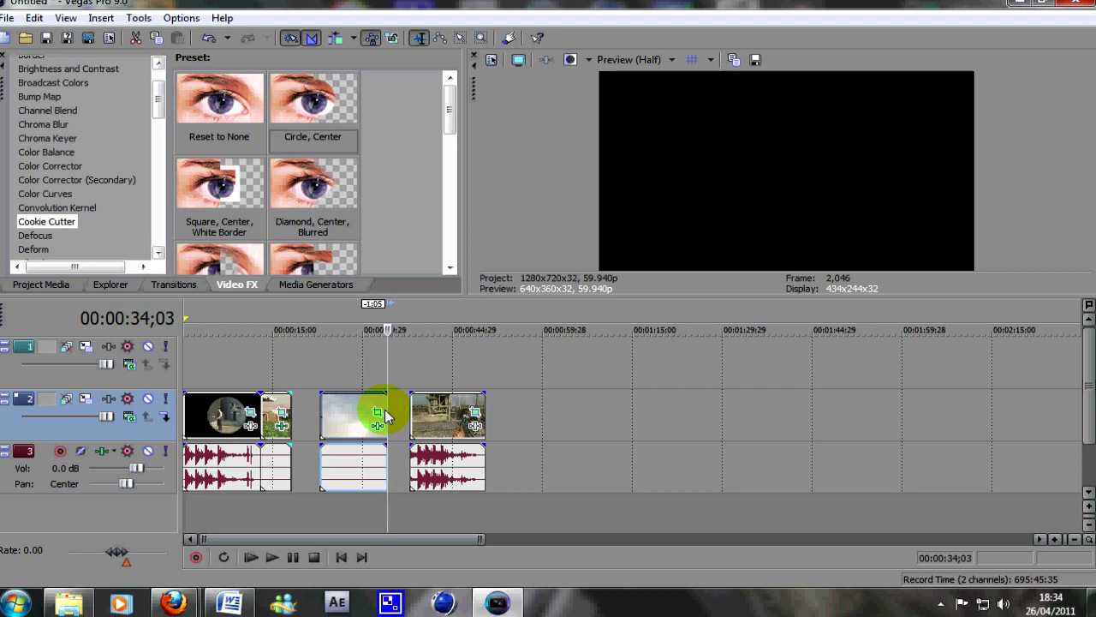
Step back and forth through the final seconds of the third clip to examine its footage before the cut.
{"action": "key", "text": "Left"}
{"action": "key", "text": "Left"}
{"action": "key", "text": "Left"}
{"action": "key", "text": "Left"}
{"action": "key", "text": "Left"}
{"action": "key", "text": "Left"}
{"action": "key", "text": "Left"}
{"action": "key", "text": "Left"}
{"action": "key", "text": "Left"}
{"action": "key", "text": "Left"}
{"action": "key", "text": "Left"}
{"action": "key", "text": "Left"}
{"action": "key", "text": "Left"}
{"action": "key", "text": "Left"}
{"action": "key", "text": "Left"}
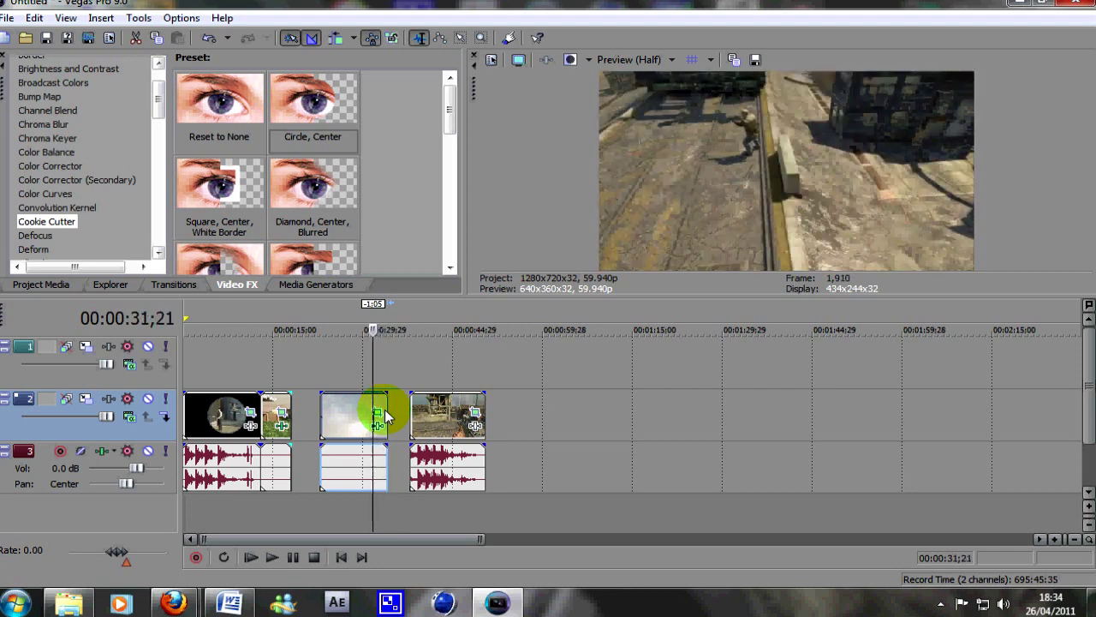
{"action": "key", "text": "Right"}
{"action": "key", "text": "Right"}
{"action": "key", "text": "Right"}
{"action": "key", "text": "Right"}
{"action": "key", "text": "Right"}
{"action": "key", "text": "Right"}
{"action": "key", "text": "Right"}
{"action": "key", "text": "Right"}
{"action": "key", "text": "Right"}
{"action": "key", "text": "Right"}
{"action": "key", "text": "Right"}
{"action": "key", "text": "Right"}
{"action": "key", "text": "Right"}
{"action": "key", "text": "Right"}
{"action": "key", "text": "Right"}
{"action": "key", "text": "Right"}
{"action": "key", "text": "Right"}
{"action": "key", "text": "Right"}
{"action": "key", "text": "Right"}
{"action": "key", "text": "Right"}
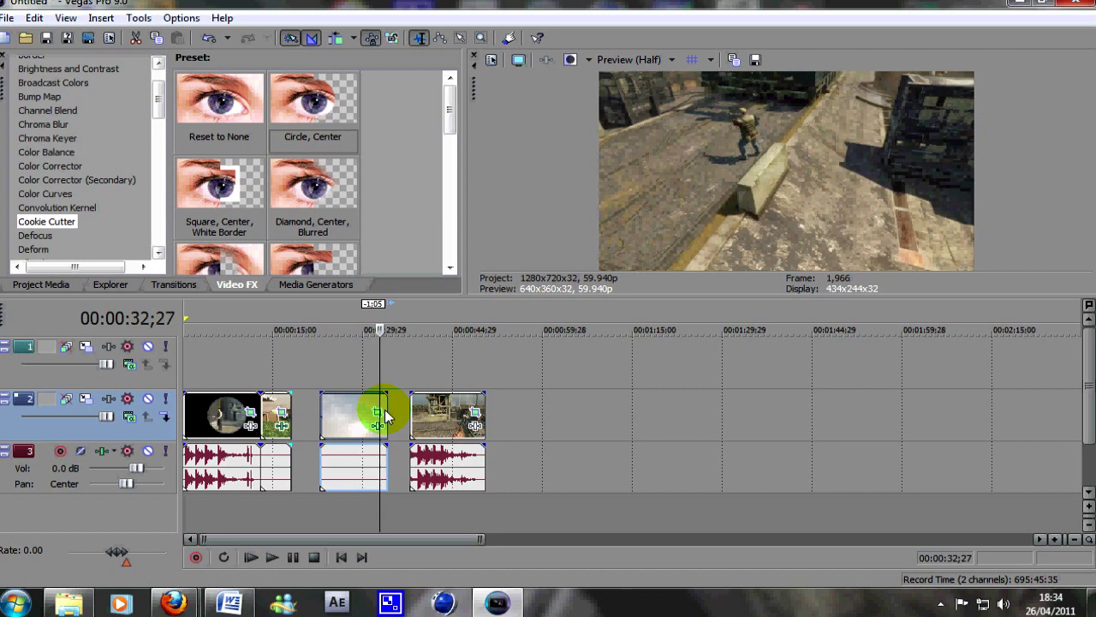
{"action": "key", "text": "Right"}
{"action": "key", "text": "Right"}
{"action": "key", "text": "Right"}
{"action": "key", "text": "Right"}
{"action": "key", "text": "Right"}
{"action": "key", "text": "Right"}
{"action": "key", "text": "Right"}
{"action": "key", "text": "Right"}
{"action": "key", "text": "Right"}
{"action": "key", "text": "Right"}
{"action": "key", "text": "Right"}
{"action": "key", "text": "Right"}
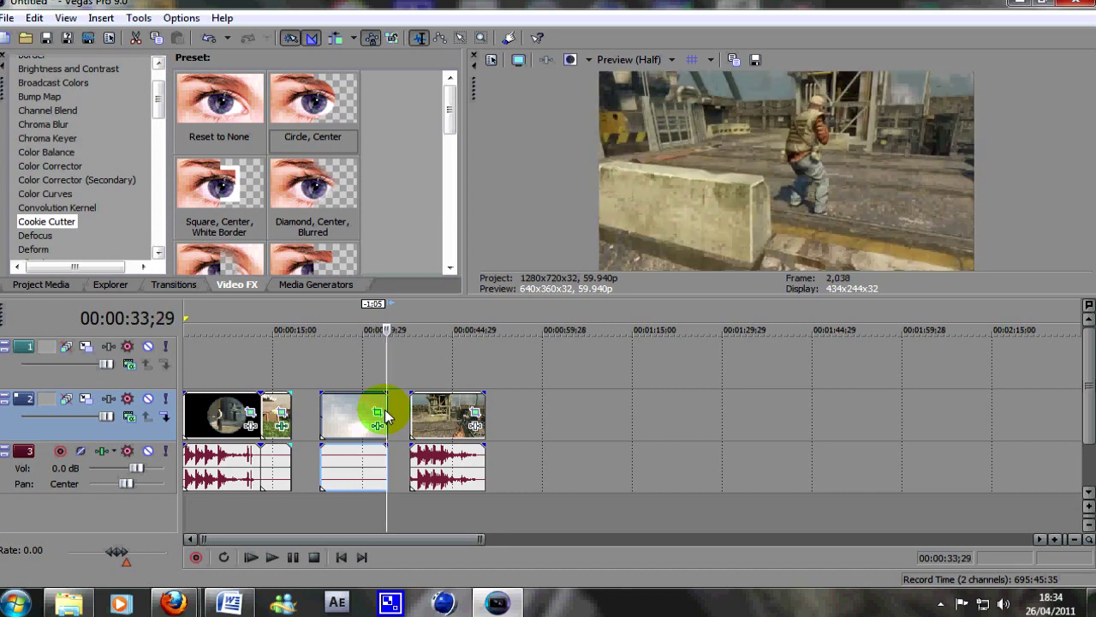
{"action": "key", "text": "Left"}
{"action": "key", "text": "Left"}
{"action": "key", "text": "Left"}
{"action": "key", "text": "Left"}
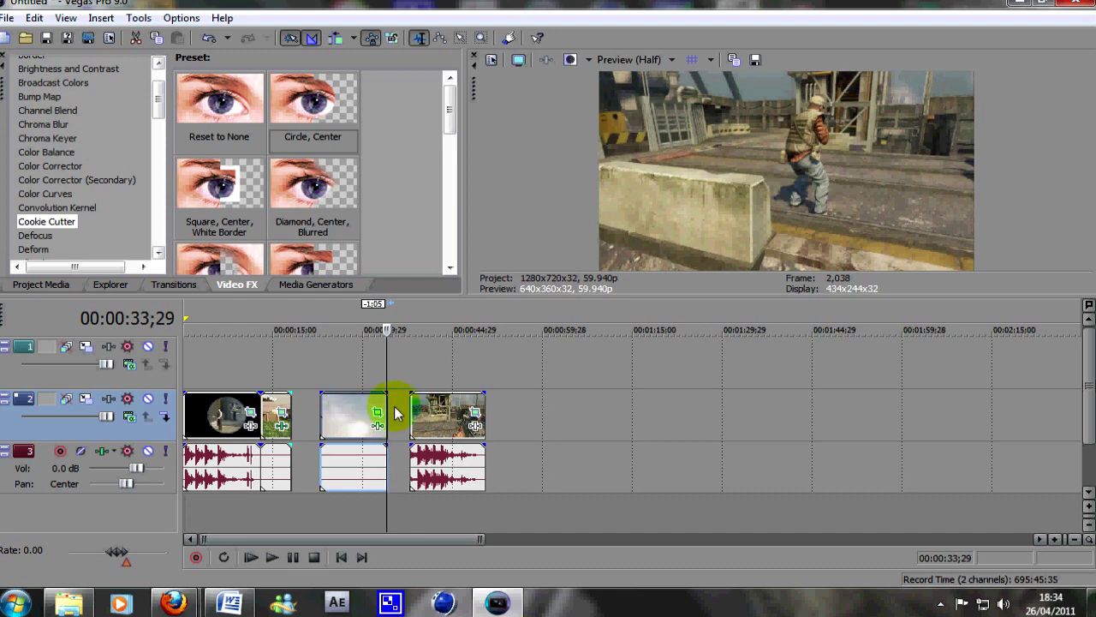
Move the fourth clip to start at 00:00:33;29, overlapping the third clip's end by four frames, and check the footage after the cut.
{"action": "left_click_drag", "start_coordinate": [433, 424], "coordinate": [409, 428]}
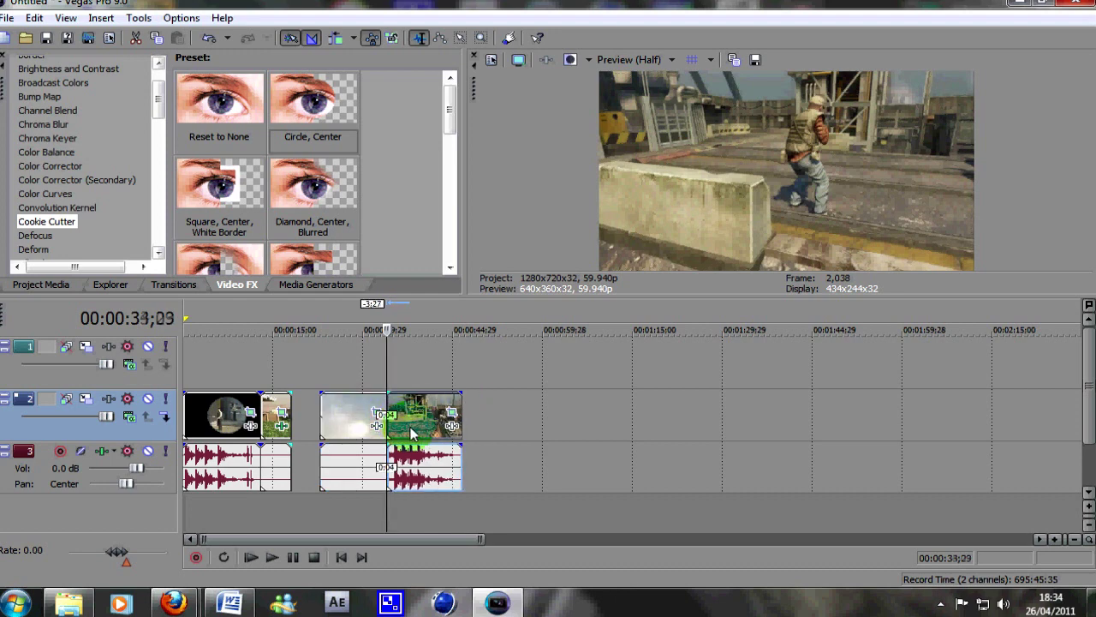
{"action": "key", "text": "Right"}
{"action": "key", "text": "Right"}
{"action": "key", "text": "Right"}
{"action": "key", "text": "Right"}
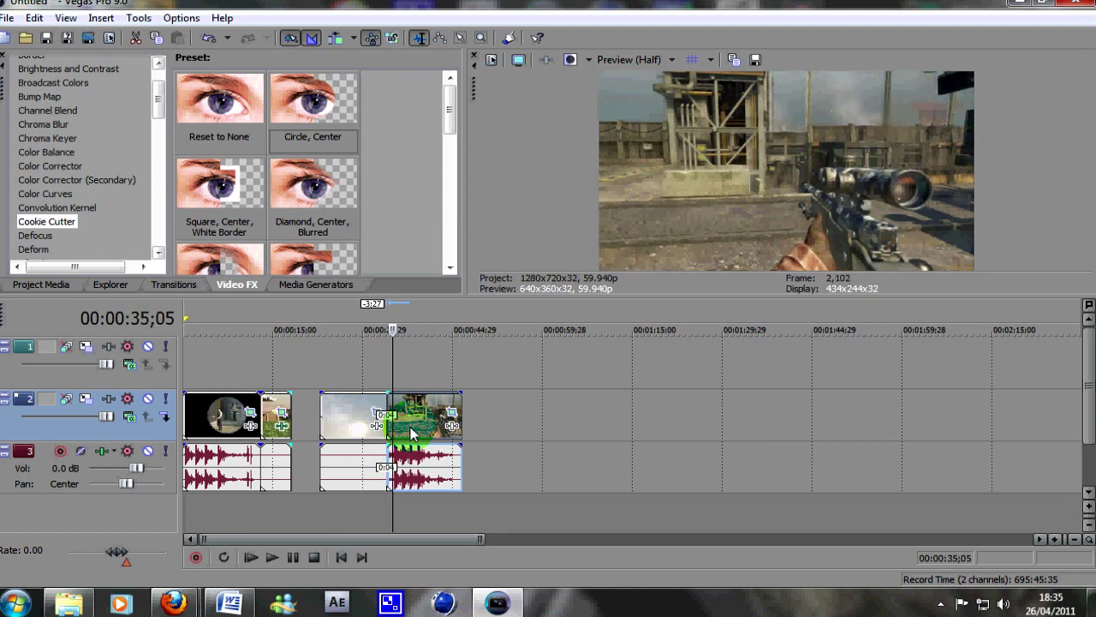
{"action": "left_click", "coordinate": [456, 419]}
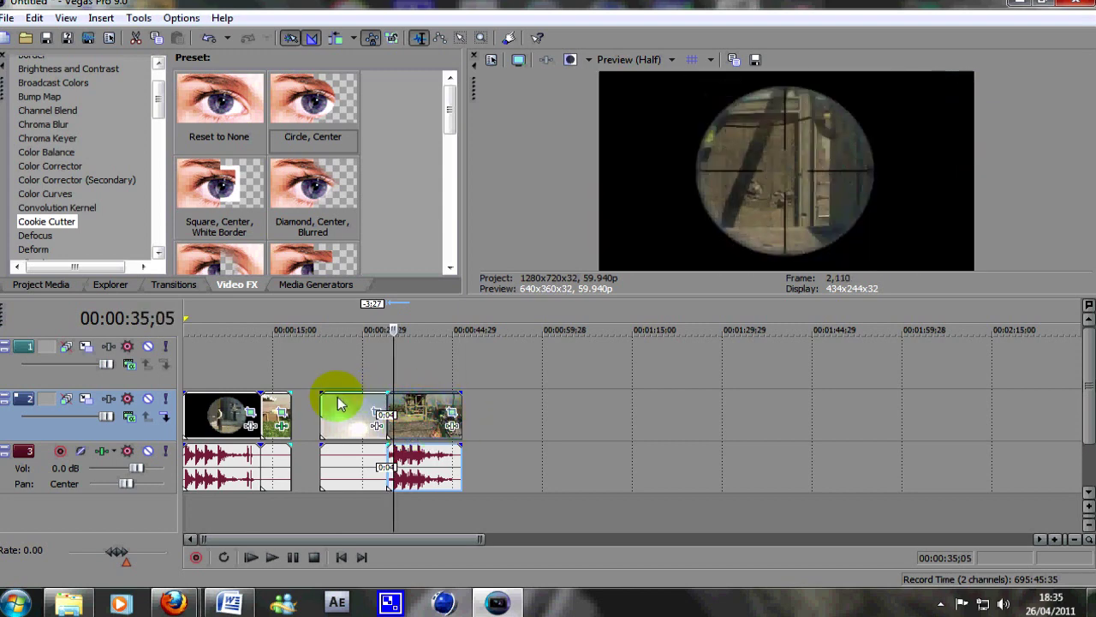
Close the timeline gaps by moving the third clip to the second clip's end and the fourth clip to the third clip's end.
{"action": "left_click", "coordinate": [341, 417]}
{"action": "left_click_drag", "start_coordinate": [341, 417], "coordinate": [318, 420]}
{"action": "left_click_drag", "start_coordinate": [411, 419], "coordinate": [388, 422]}
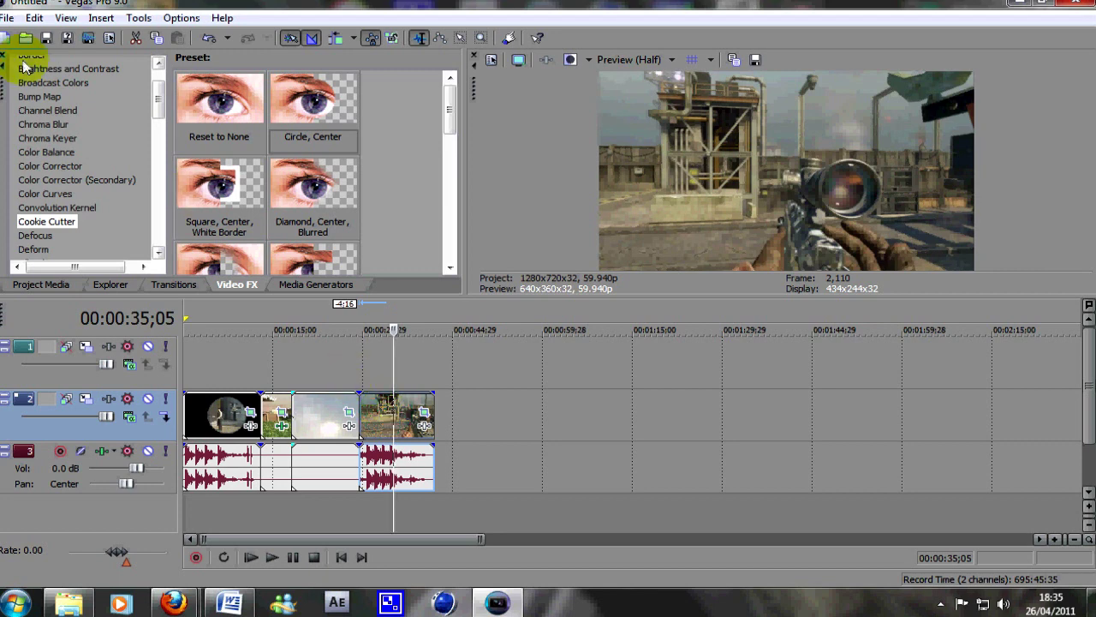
Apply the TV Simulator video effect with the Reset to None preset to the second clip.
{"action": "left_click_drag", "start_coordinate": [159, 95], "coordinate": [155, 221]}
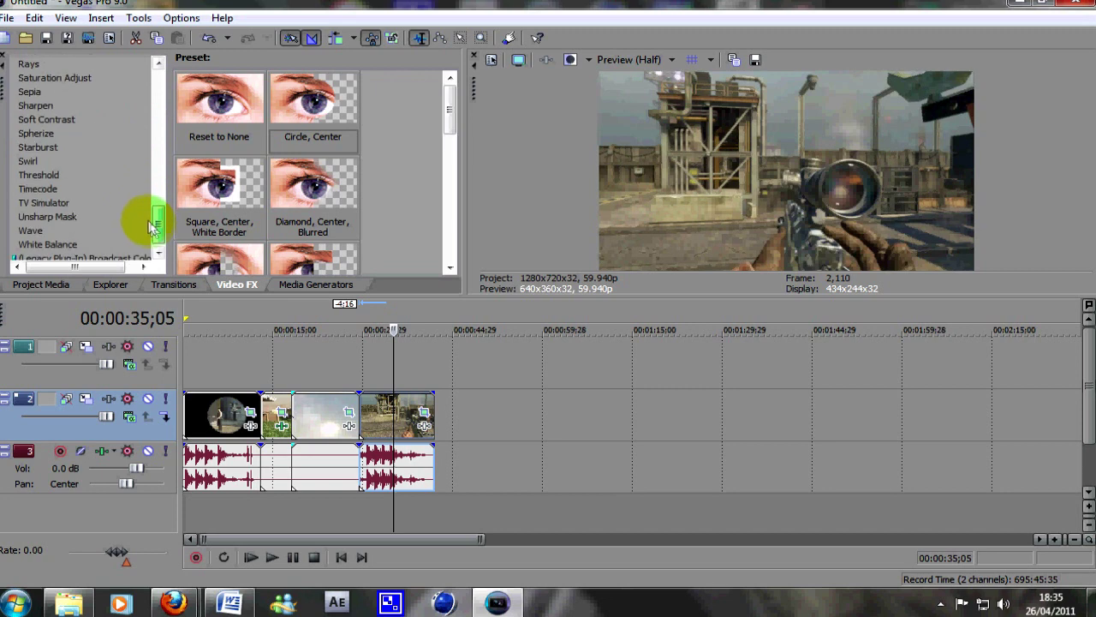
{"action": "left_click", "coordinate": [43, 203]}
{"action": "left_click_drag", "start_coordinate": [451, 190], "coordinate": [438, 151]}
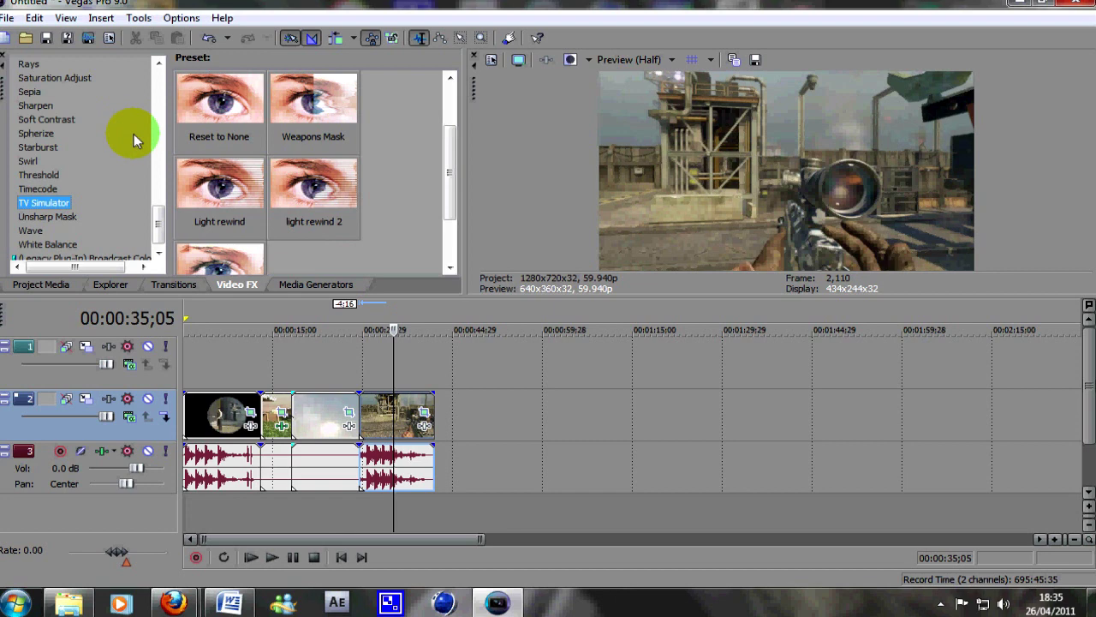
{"action": "left_click", "coordinate": [274, 409]}
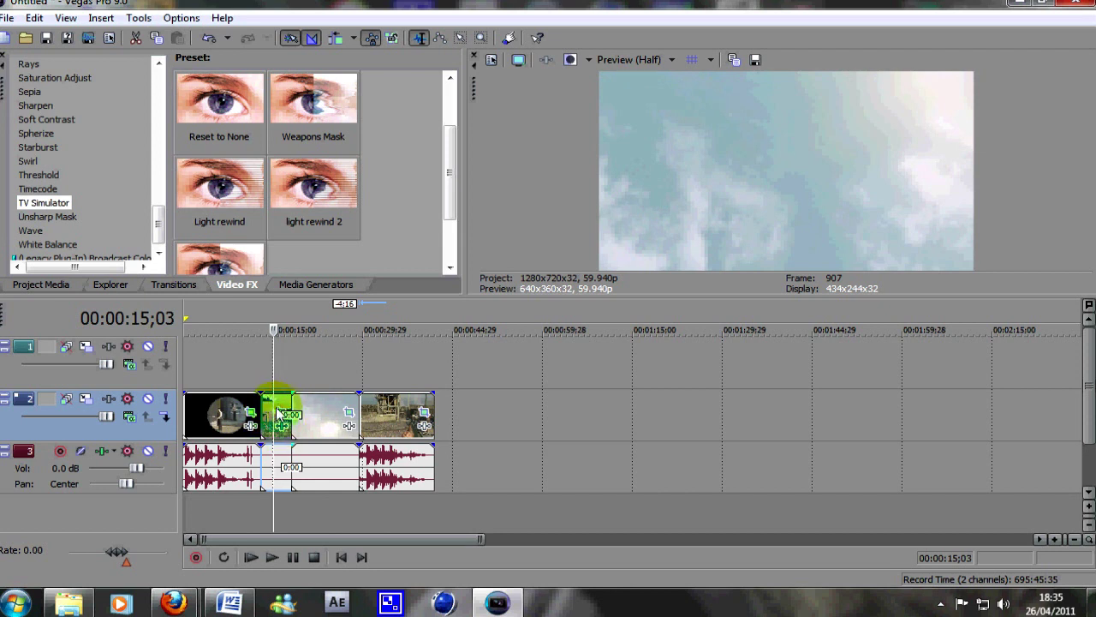
{"action": "left_click", "coordinate": [277, 458]}
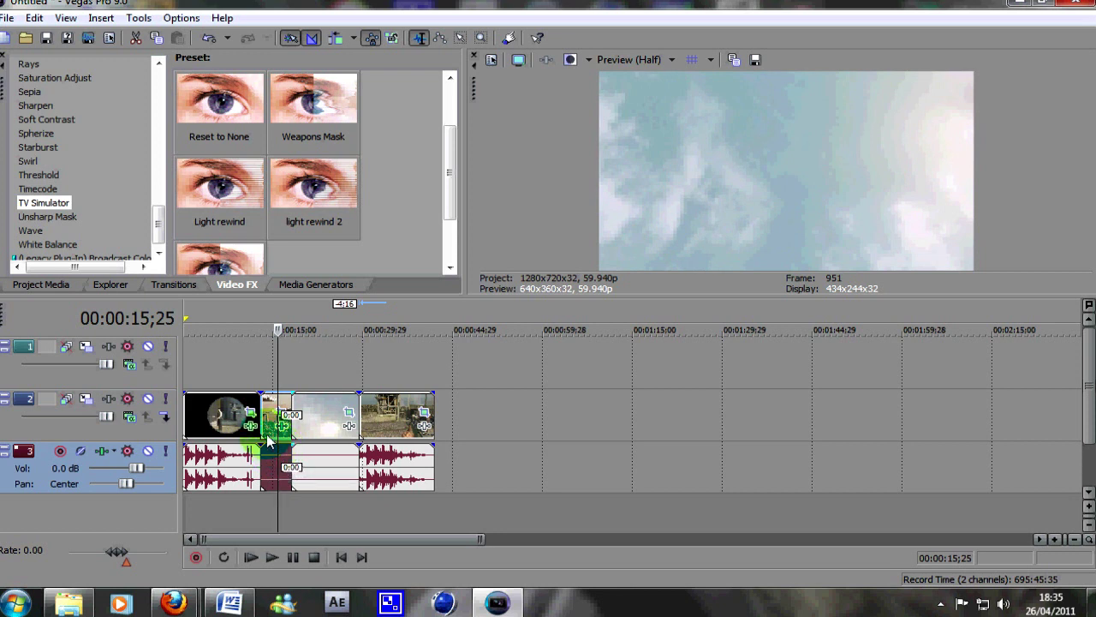
{"action": "left_click", "coordinate": [211, 110]}
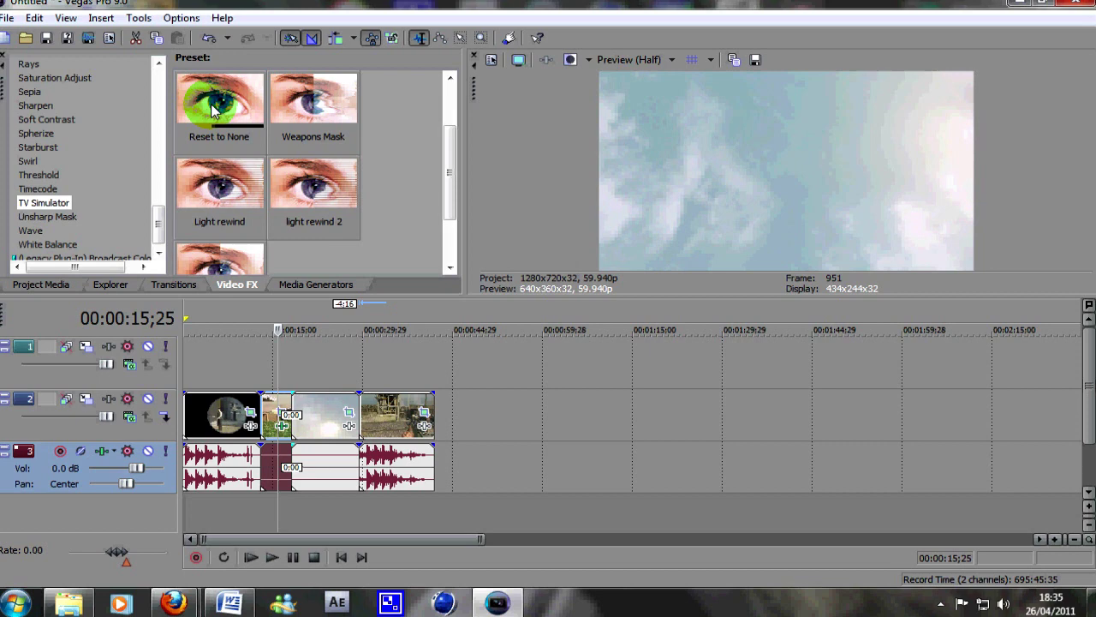
{"action": "left_click_drag", "start_coordinate": [214, 108], "coordinate": [272, 416]}
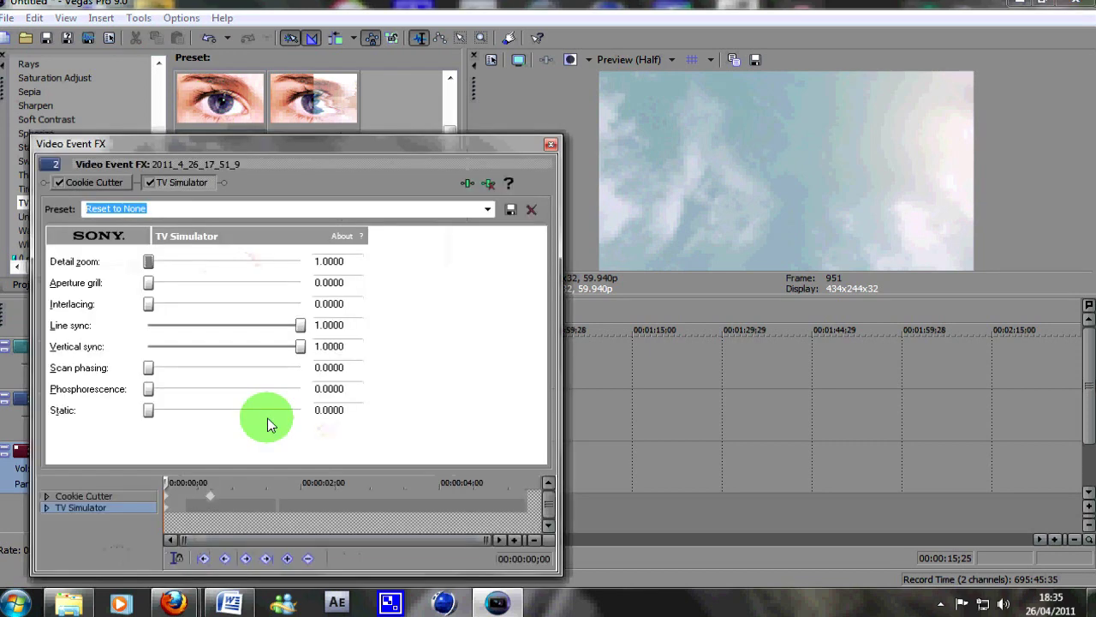
Add TV Simulator keyframes on the second clip at 00:00:01;03 and 00:00:03;00.
{"action": "left_click_drag", "start_coordinate": [235, 506], "coordinate": [286, 511]}
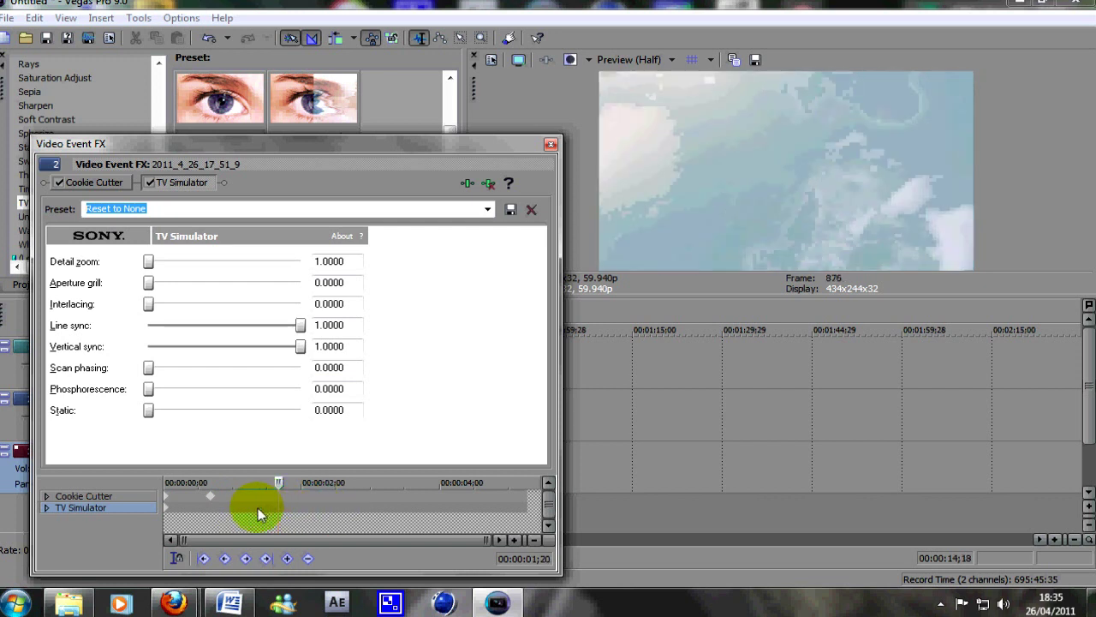
{"action": "mouse_move", "coordinate": [247, 510]}
{"action": "left_mouse_down"}
{"action": "mouse_move", "coordinate": [228, 509]}
{"action": "mouse_move", "coordinate": [250, 520]}
{"action": "left_mouse_up"}
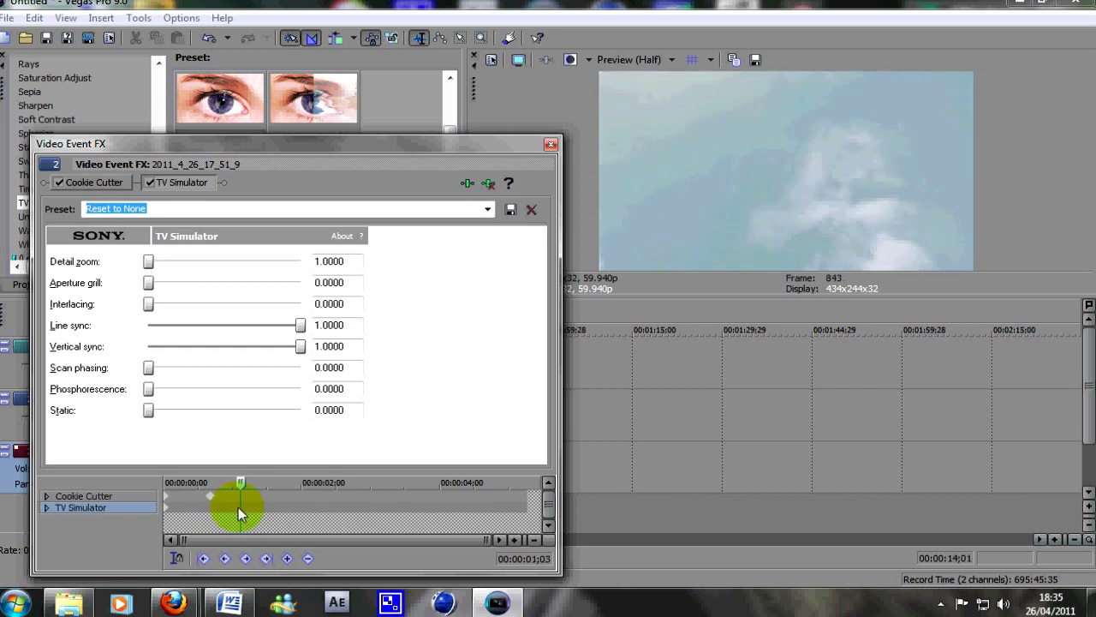
{"action": "double_click", "coordinate": [240, 506]}
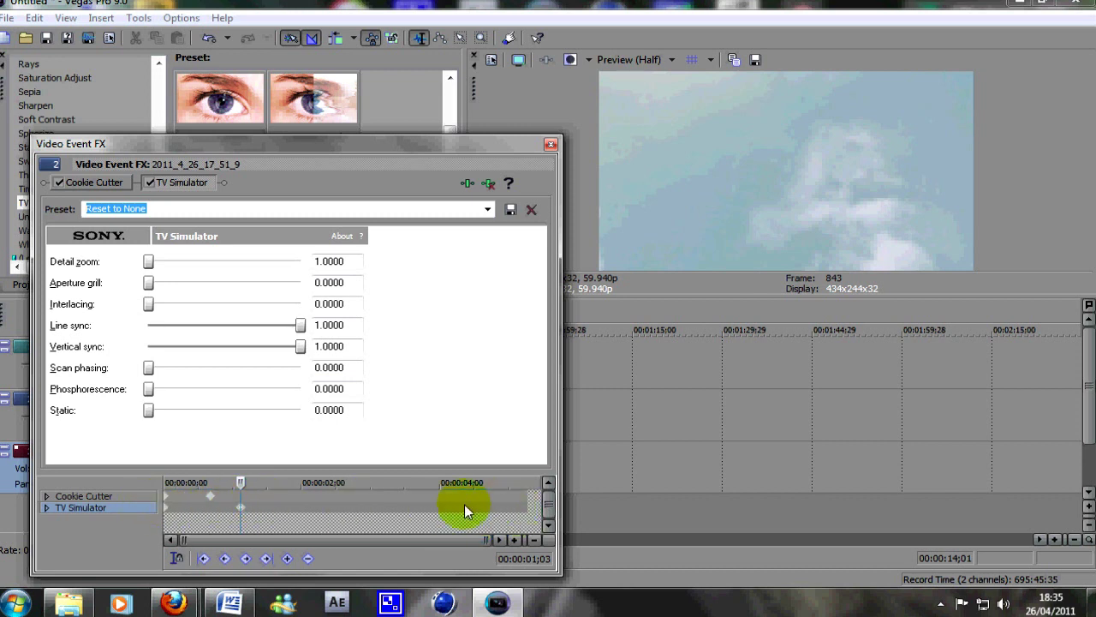
{"action": "double_click", "coordinate": [371, 506]}
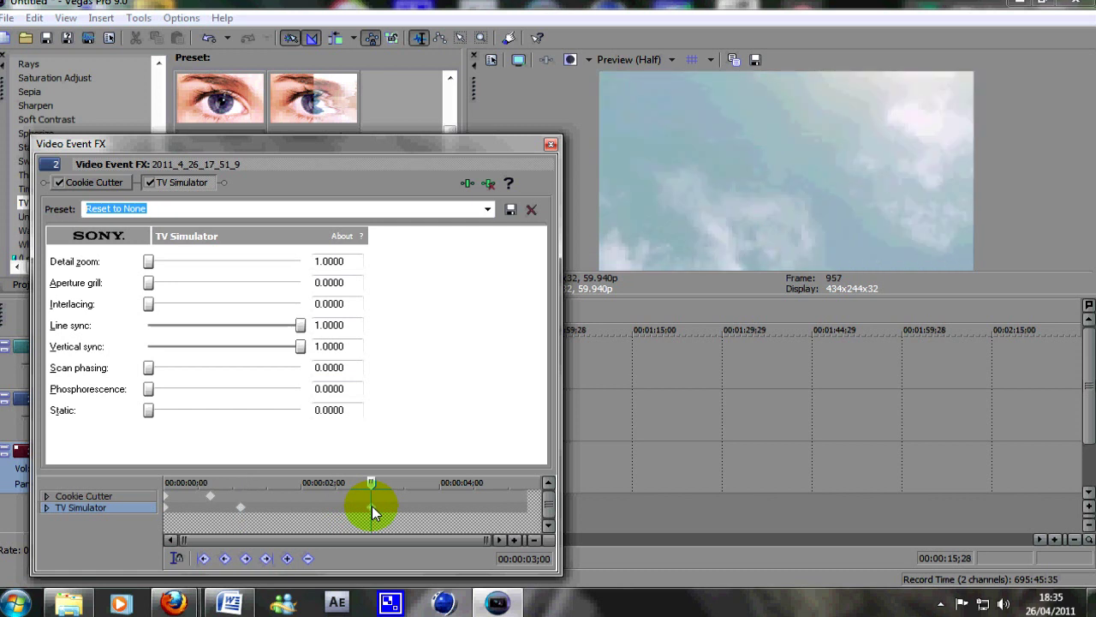
Apply the Weapons Mask preset to the 00:00:03;00 keyframe, with line sync 0.9360, vertical sync 0.9480 and scan phasing 0.1420.
{"action": "left_click", "coordinate": [488, 210]}
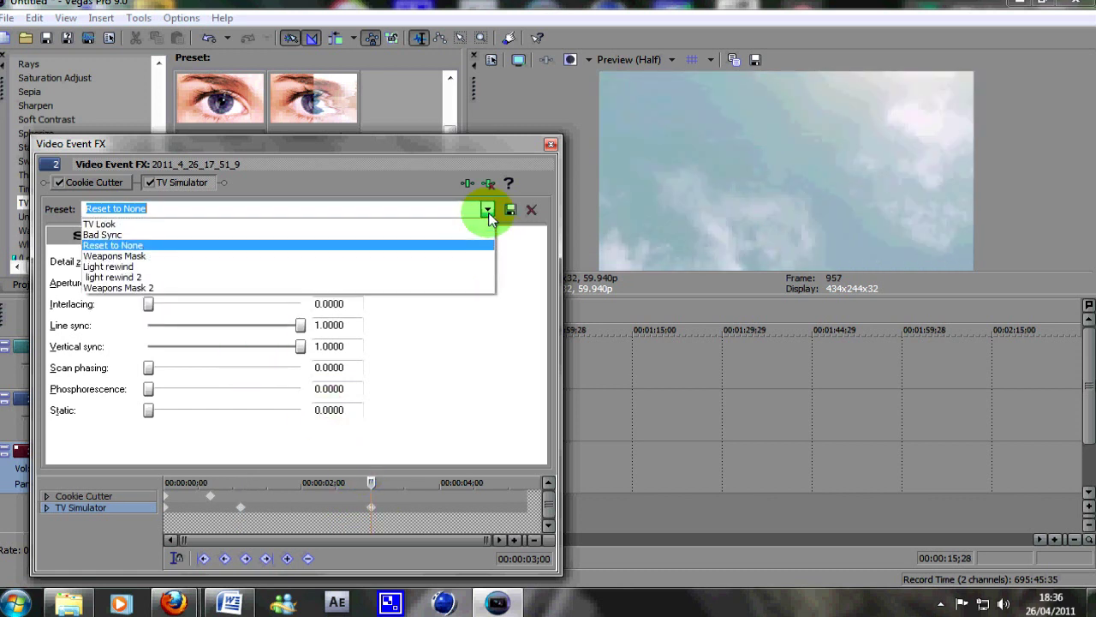
{"action": "left_click", "coordinate": [423, 258]}
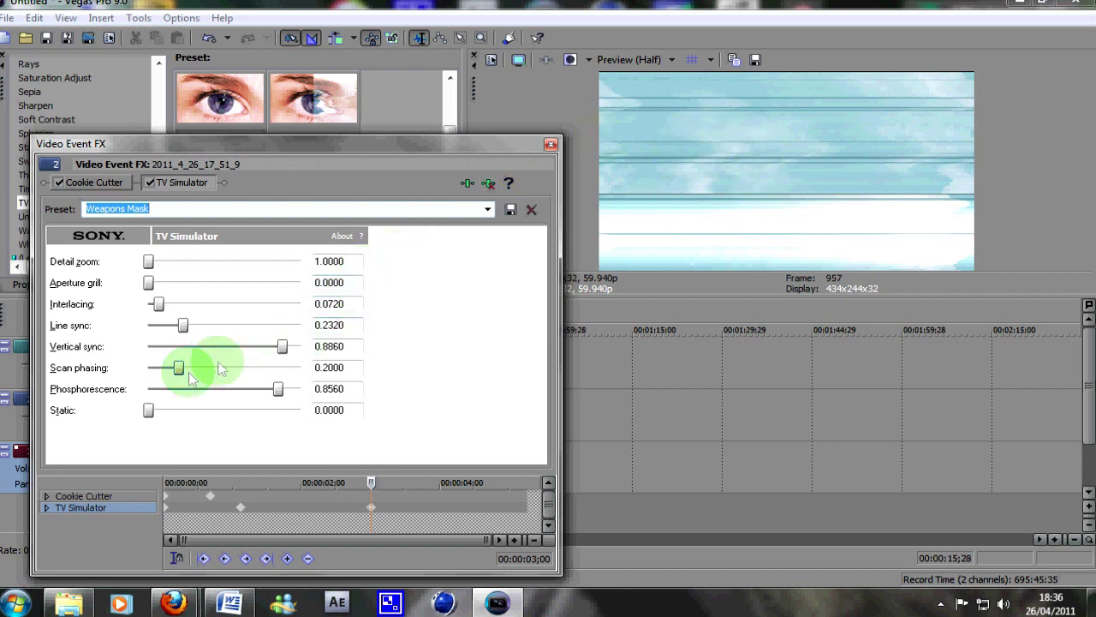
{"action": "left_click_drag", "start_coordinate": [192, 331], "coordinate": [291, 353]}
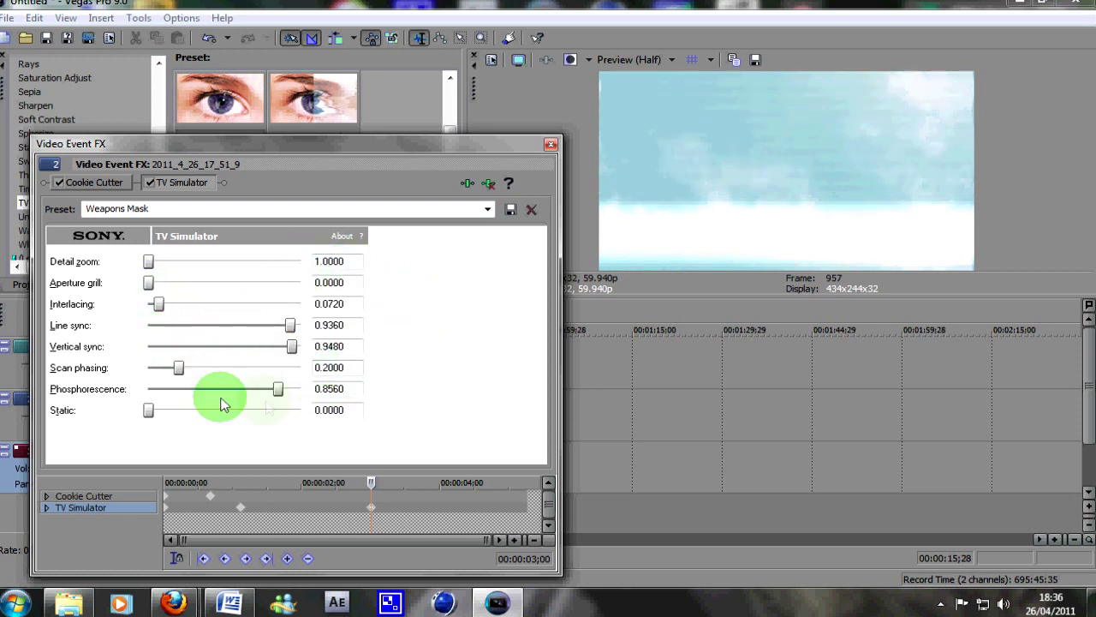
{"action": "left_click_drag", "start_coordinate": [171, 366], "coordinate": [173, 367]}
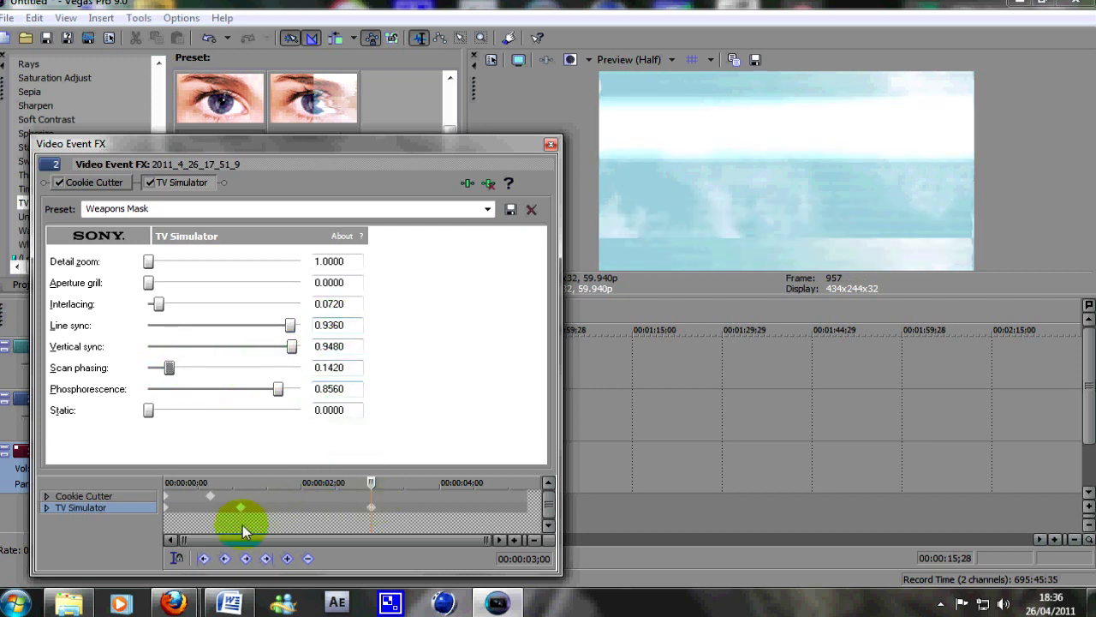
Close the second clip's effect settings and move the playhead to the cut after the first clip at 00:00:12;28.
{"action": "left_click", "coordinate": [168, 517]}
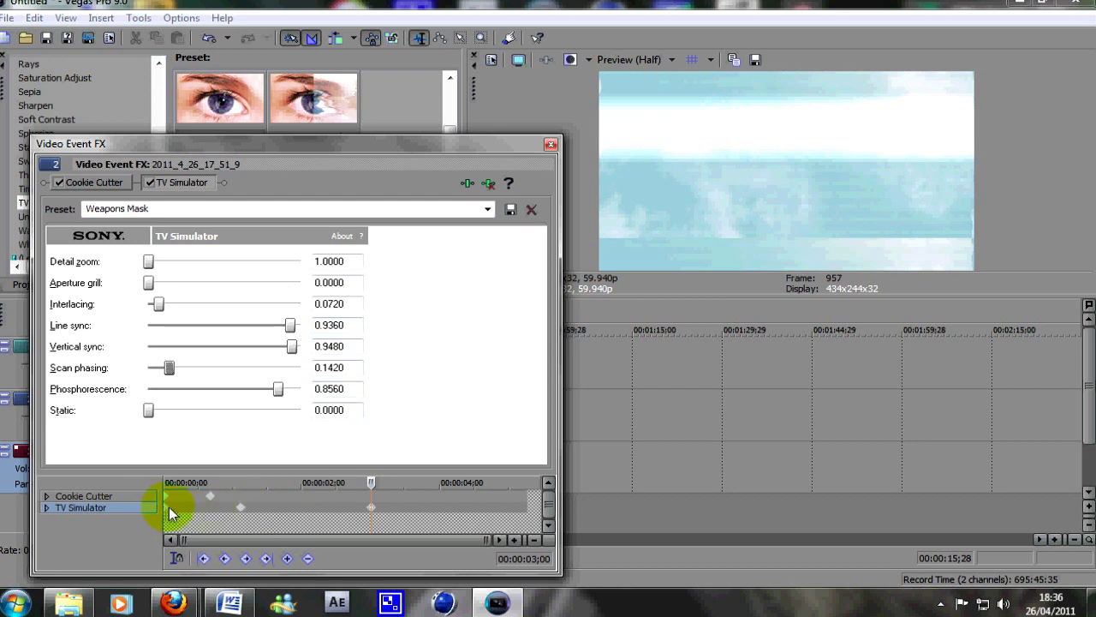
{"action": "left_click", "coordinate": [241, 508]}
{"action": "left_click", "coordinate": [551, 144]}
{"action": "left_click_drag", "start_coordinate": [325, 479], "coordinate": [259, 495]}
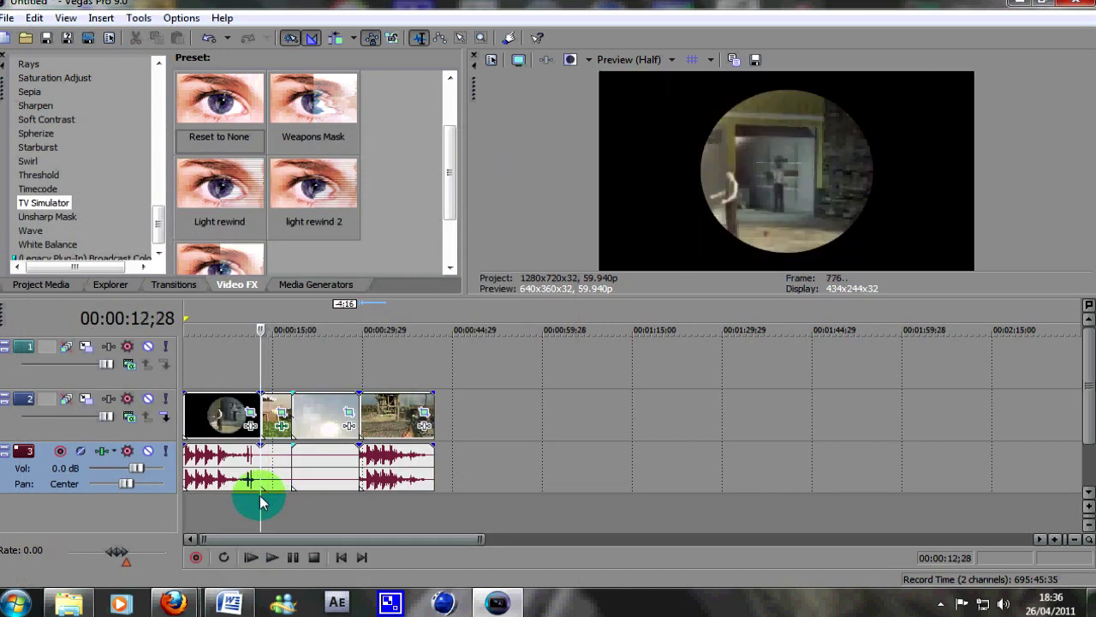
Play back the transition from the first cut and apply the TV Simulator effect with the Weapons Mask preset to the third clip.
{"action": "key", "text": "space"}
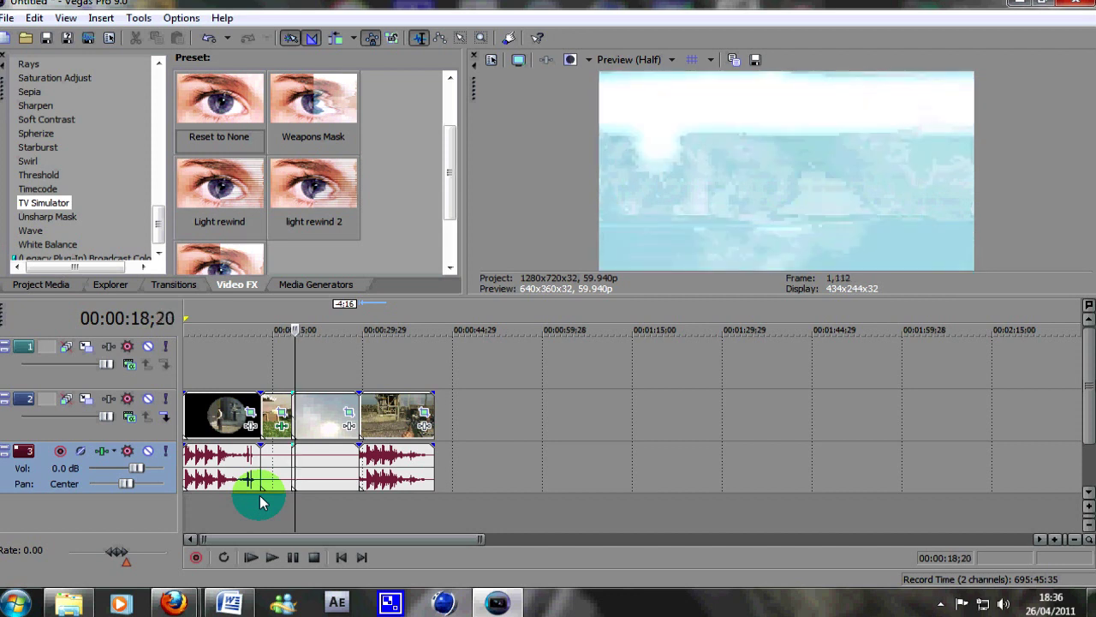
{"action": "key", "text": "Return"}
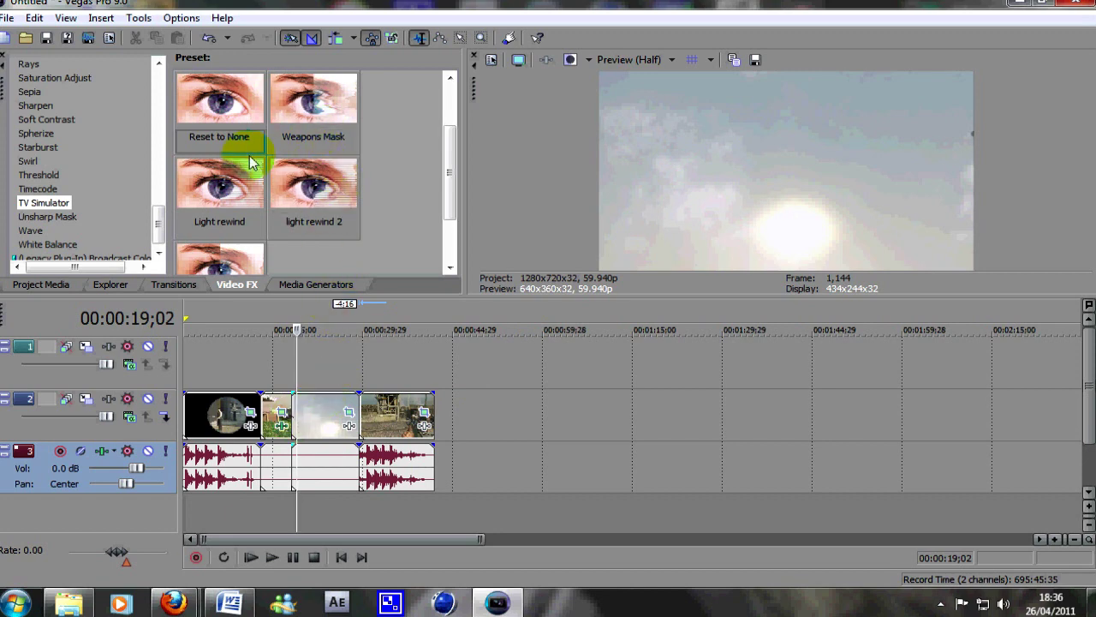
{"action": "left_click_drag", "start_coordinate": [317, 103], "coordinate": [314, 424]}
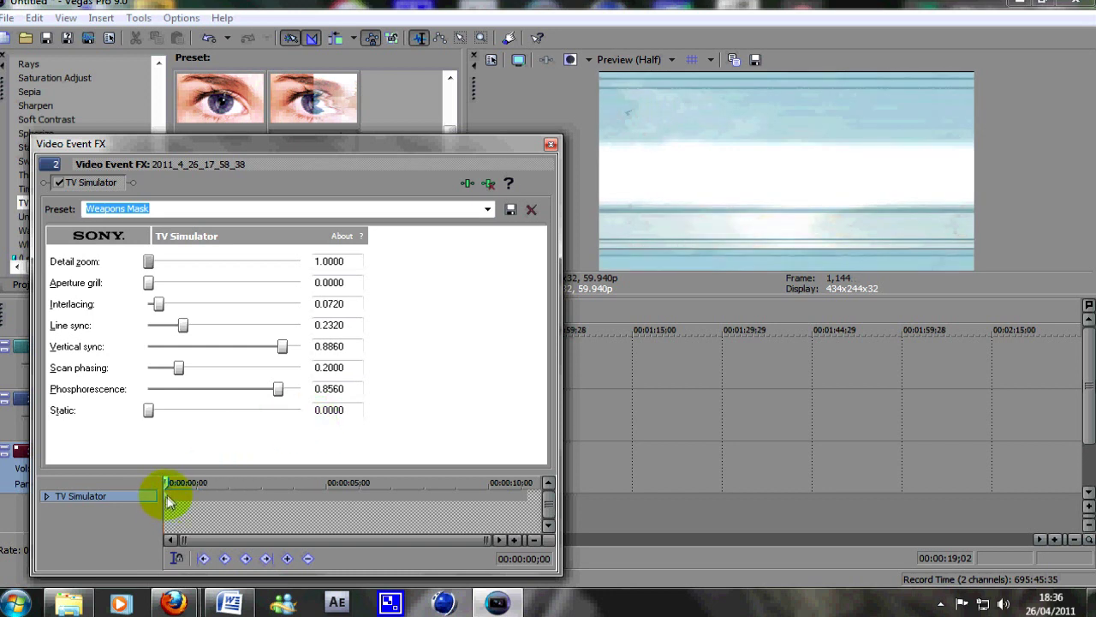
{"action": "left_click", "coordinate": [186, 330]}
{"action": "left_click_drag", "start_coordinate": [186, 331], "coordinate": [267, 326]}
{"action": "left_click", "coordinate": [550, 144]}
Save the TV Simulator settings of the second clip's 00:00:03;00 keyframe as a preset named test.
{"action": "left_click", "coordinate": [282, 424]}
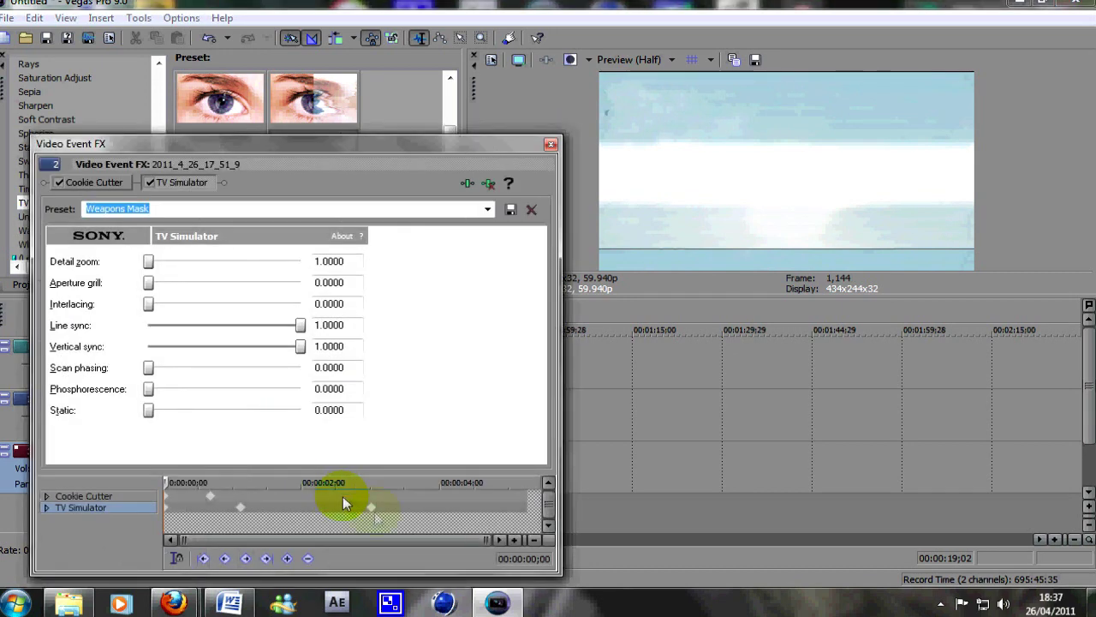
{"action": "left_click", "coordinate": [370, 509]}
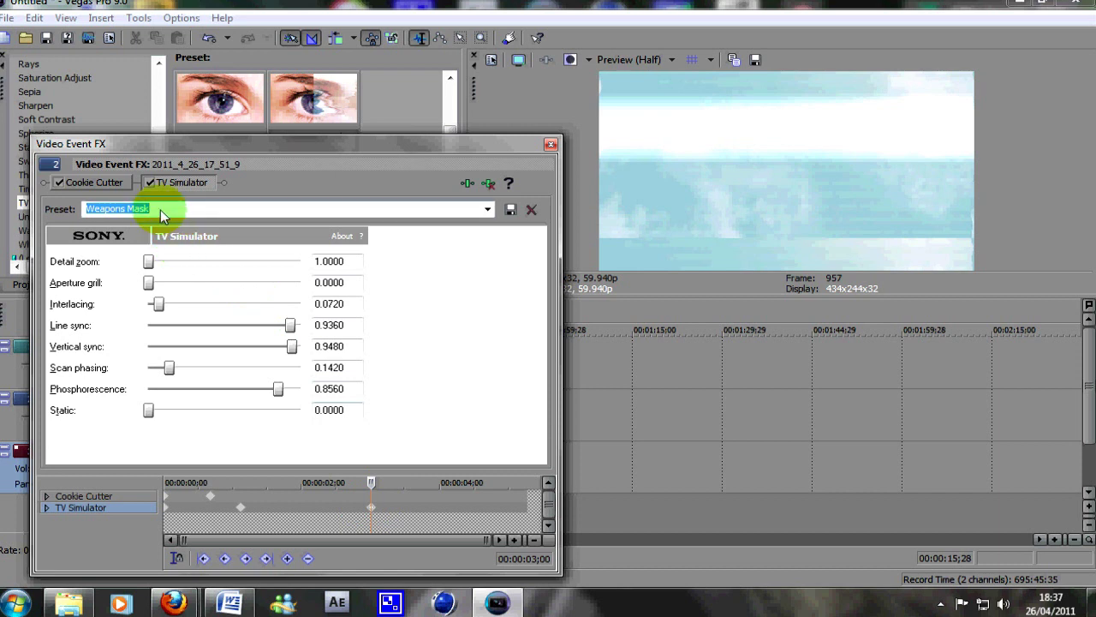
{"action": "key", "text": "BackSpace"}
{"action": "type", "text": "test"}
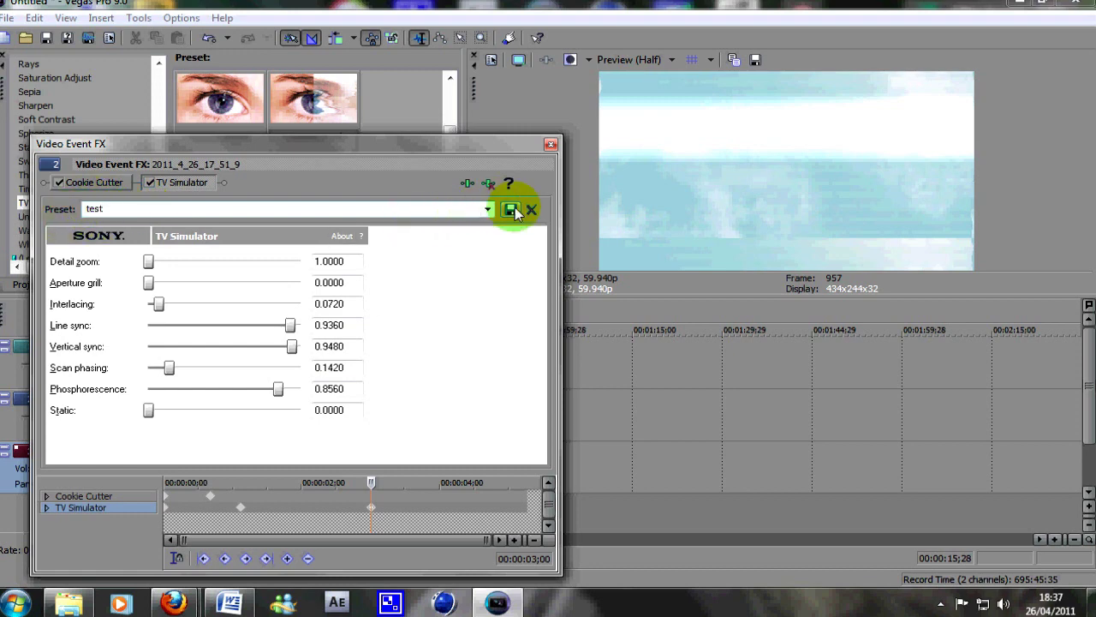
{"action": "left_click", "coordinate": [551, 143]}
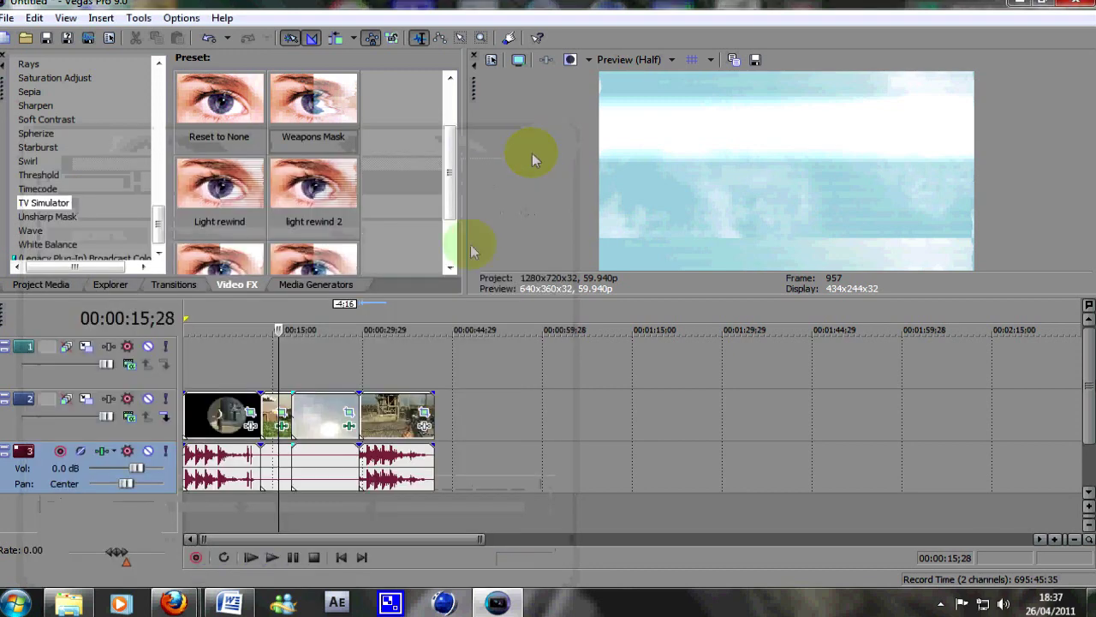
Apply the test preset to the third clip's first TV Simulator keyframe and close its effect settings.
{"action": "left_click", "coordinate": [315, 435]}
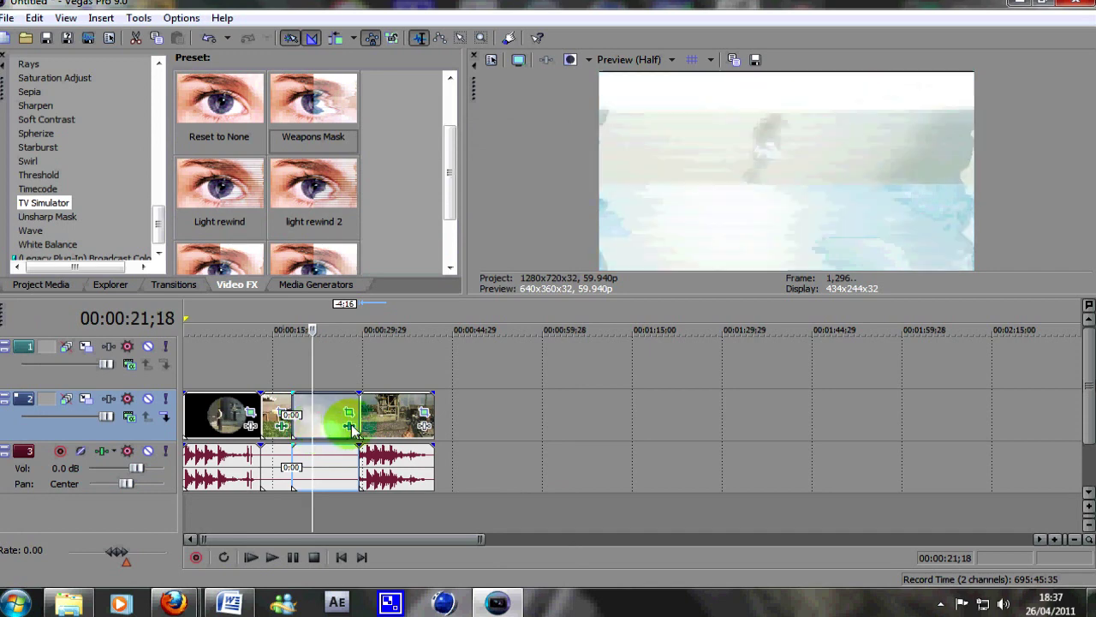
{"action": "left_click", "coordinate": [349, 412]}
{"action": "left_click", "coordinate": [168, 507]}
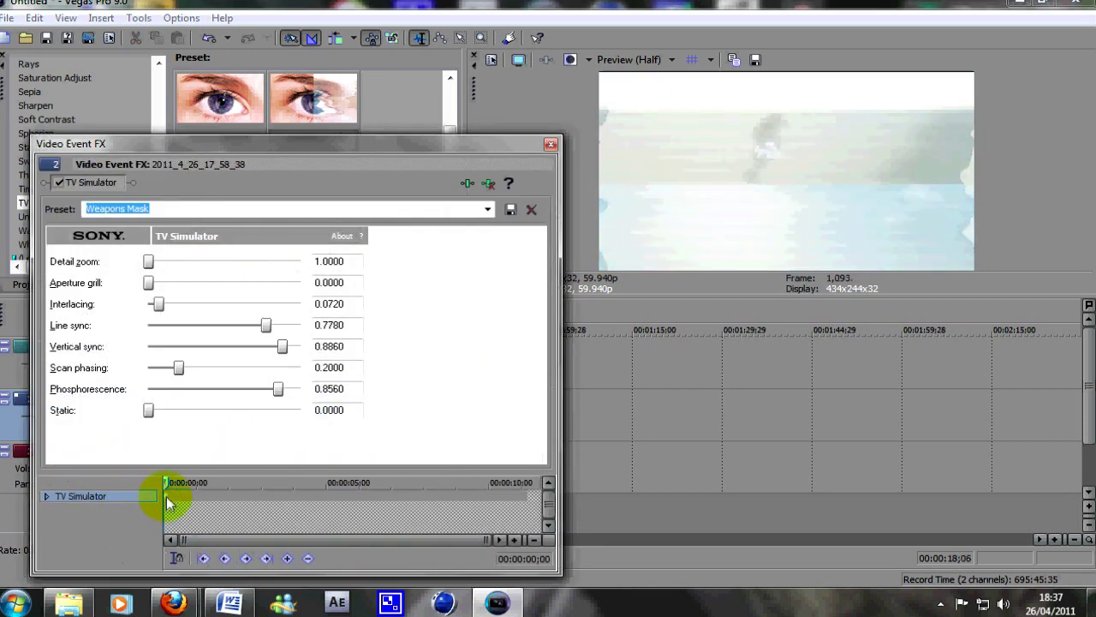
{"action": "left_click", "coordinate": [488, 209]}
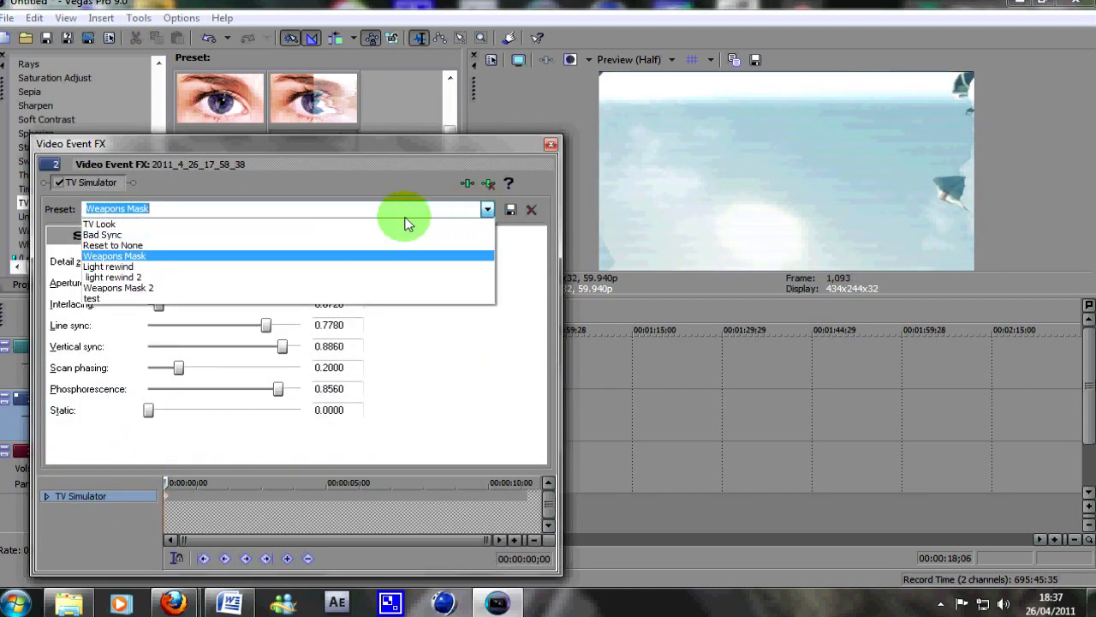
{"action": "left_click", "coordinate": [231, 298]}
{"action": "left_click", "coordinate": [551, 145]}
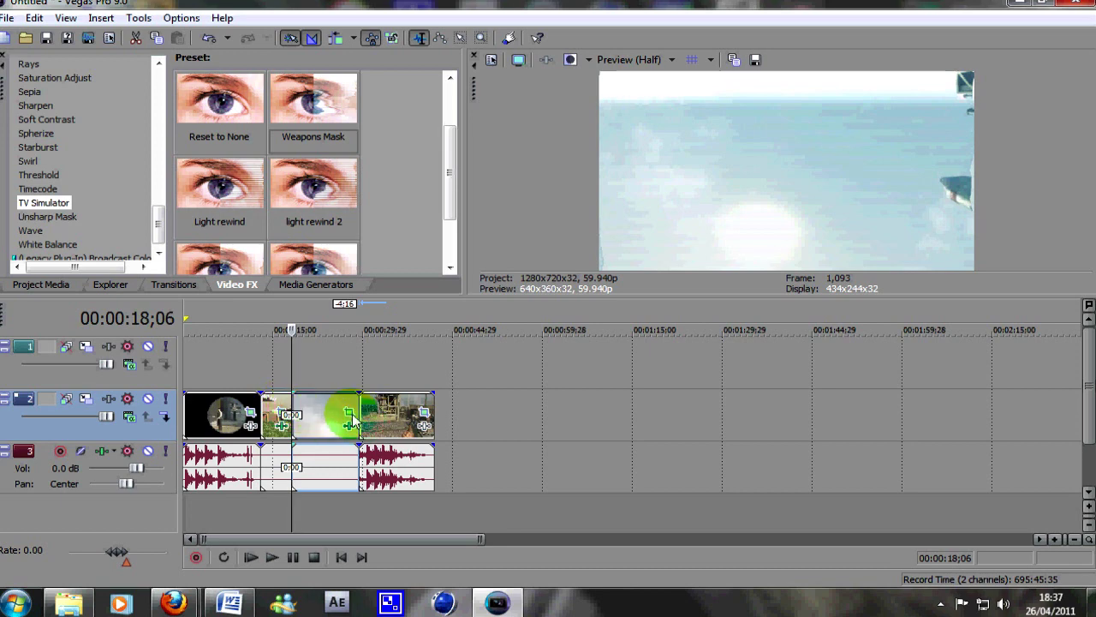
Add a TV Simulator keyframe at 00:00:06;06 on the third clip with the Reset to None preset.
{"action": "left_click", "coordinate": [347, 415]}
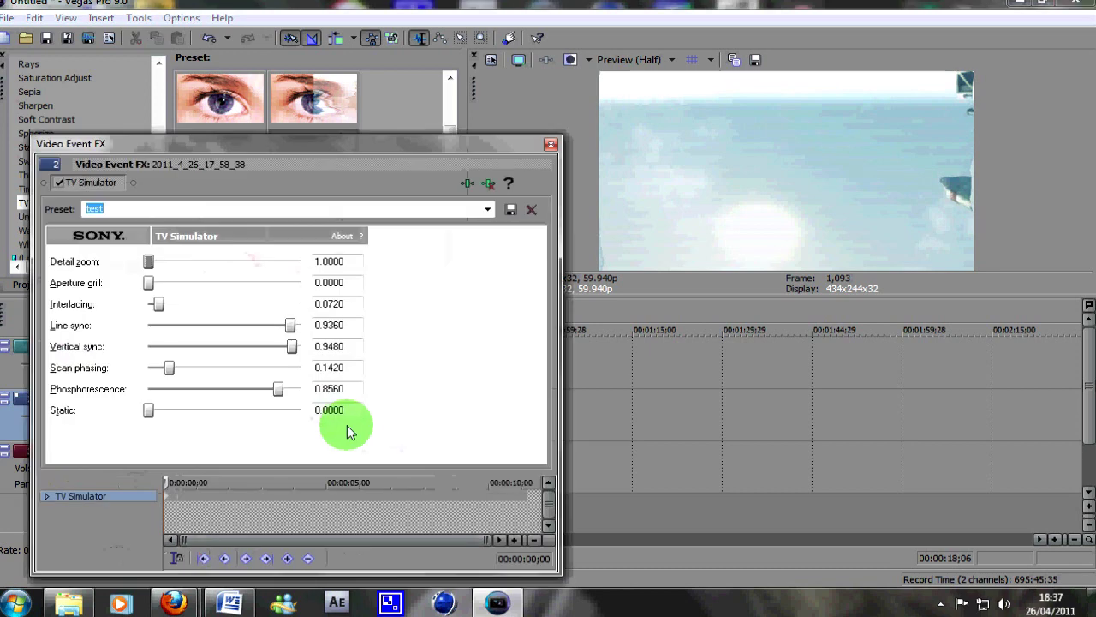
{"action": "left_click", "coordinate": [243, 496]}
{"action": "left_click", "coordinate": [292, 496]}
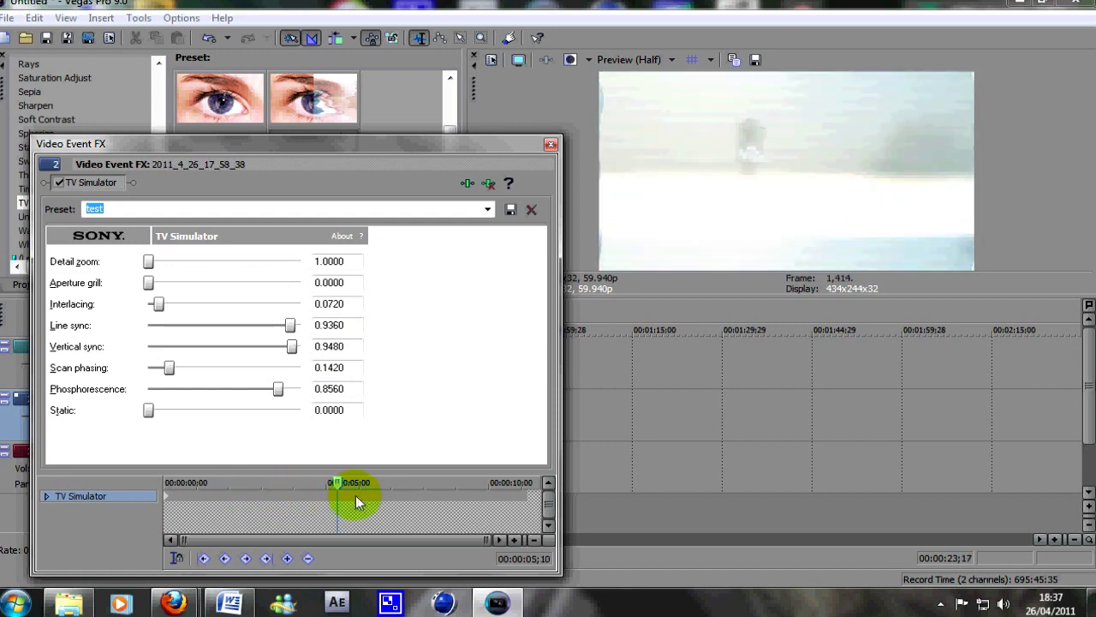
{"action": "left_click", "coordinate": [377, 495]}
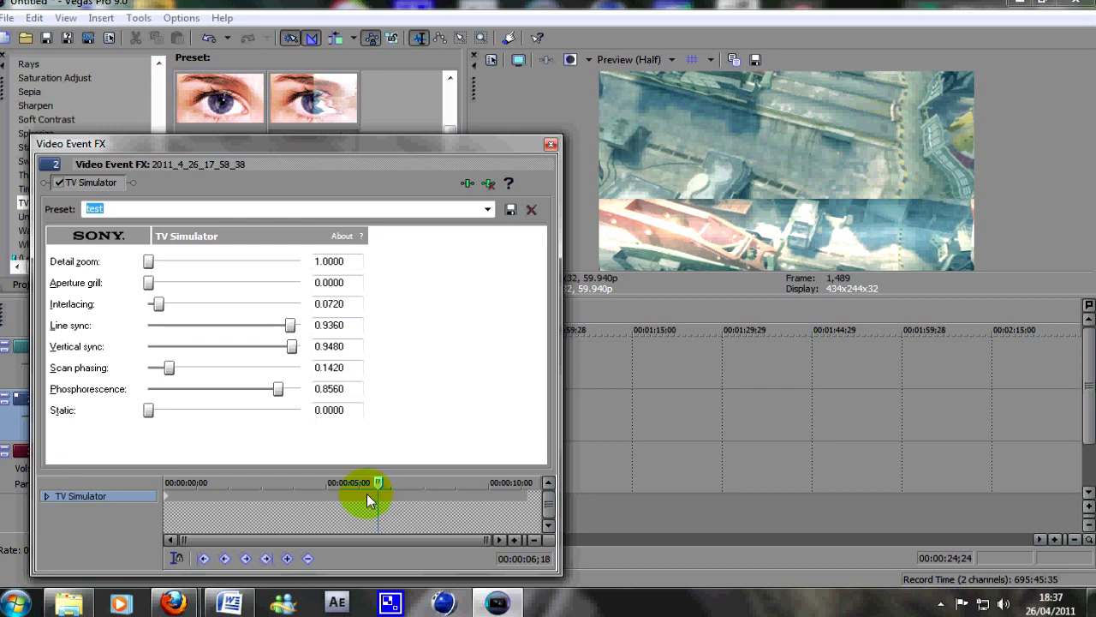
{"action": "left_click", "coordinate": [365, 494]}
{"action": "left_click", "coordinate": [487, 209]}
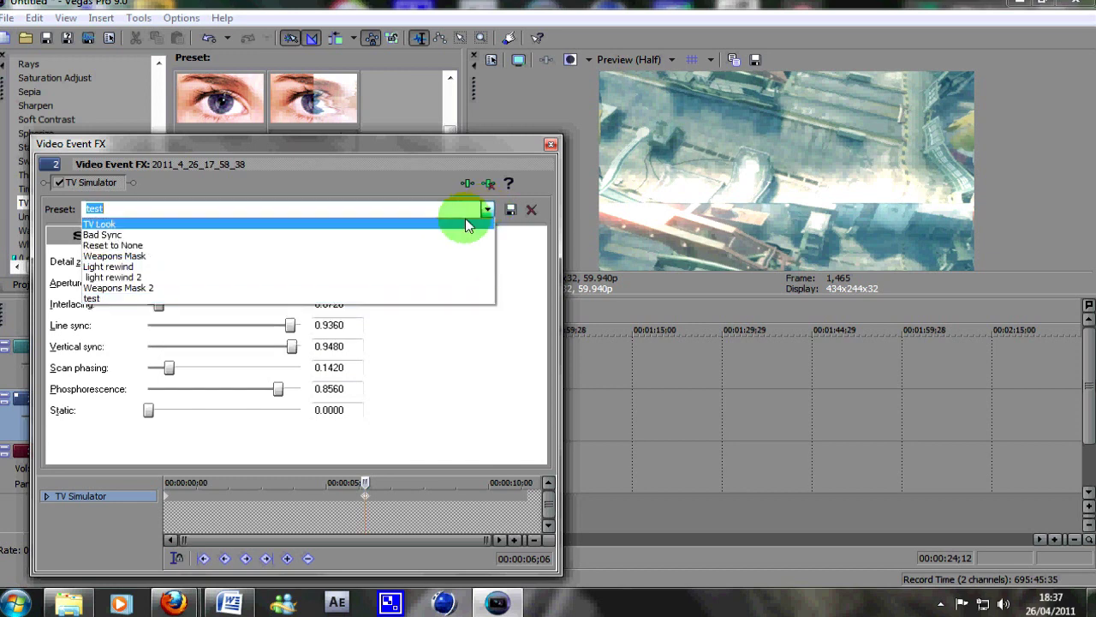
{"action": "left_click", "coordinate": [389, 246]}
{"action": "left_click", "coordinate": [551, 144]}
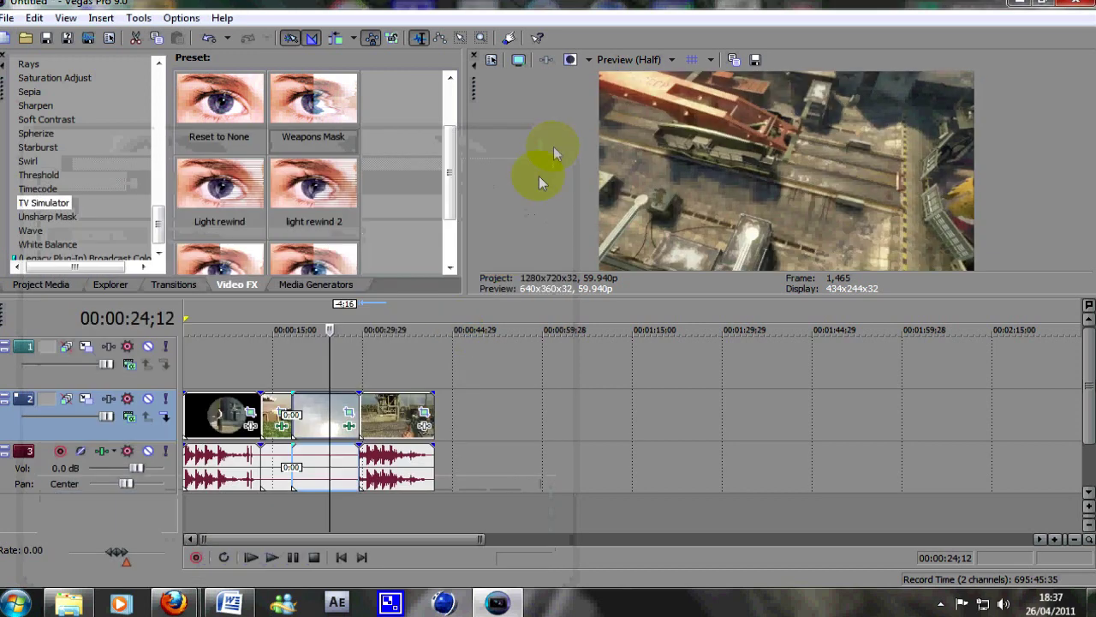
Preview the finished distortion from the start of the third clip.
{"action": "left_click", "coordinate": [294, 504]}
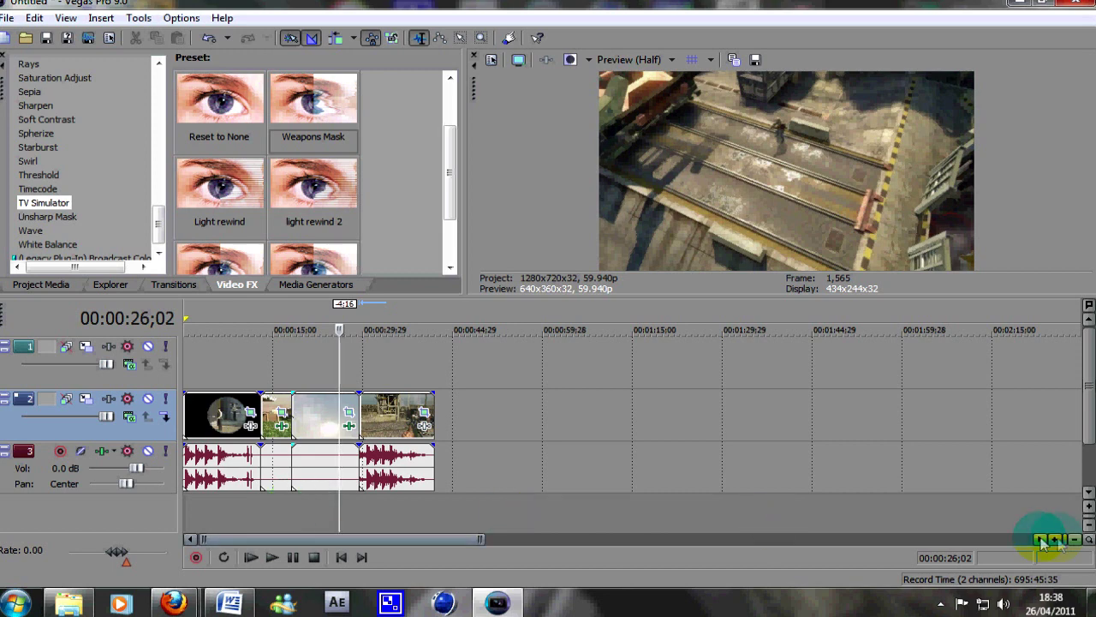
{"action": "left_click", "coordinate": [941, 603]}
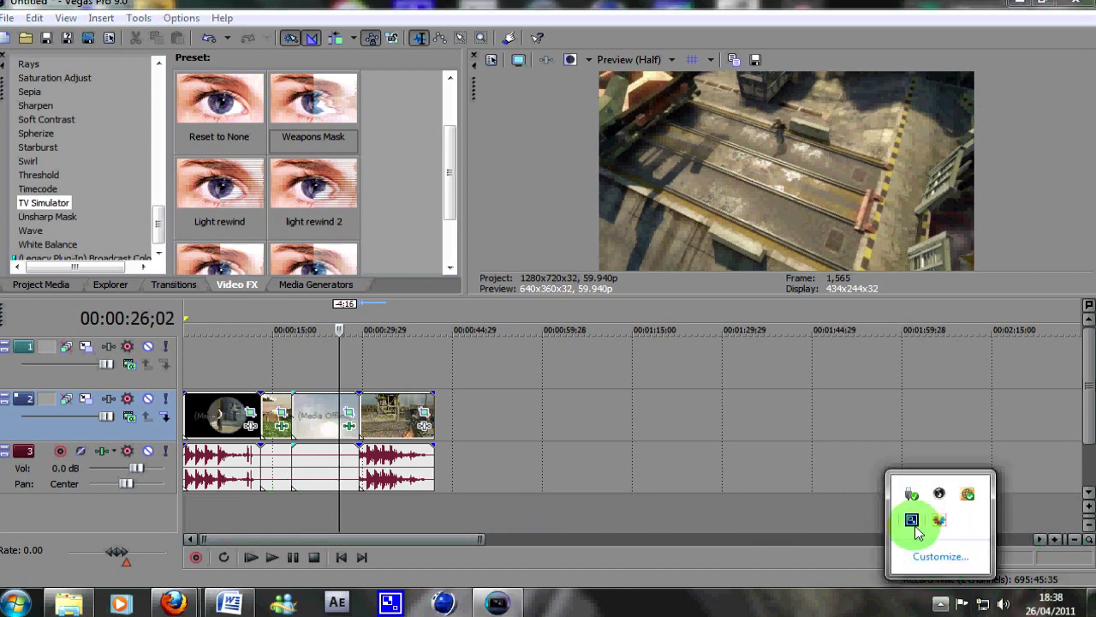